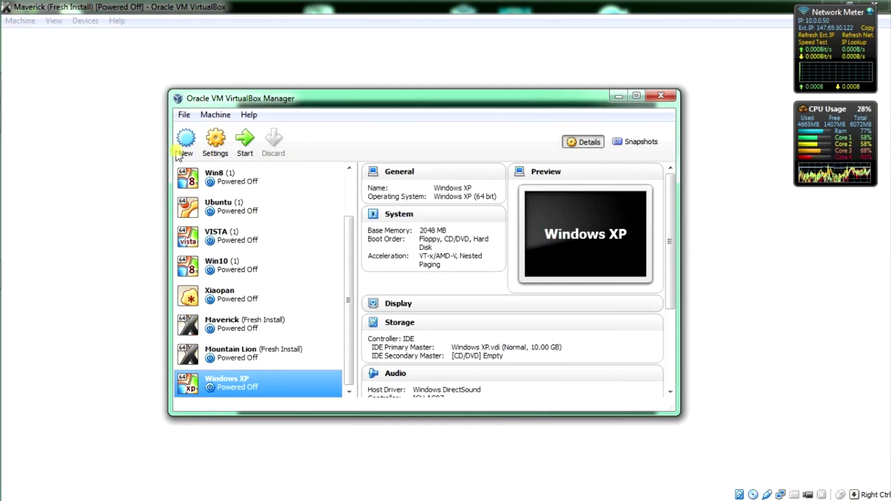
Step: In the Windows XP machine's advanced general settings, show the mini toolbar at top of screen and make Shared Clipboard and Drag'n'Drop Bidirectional
click(217, 144)
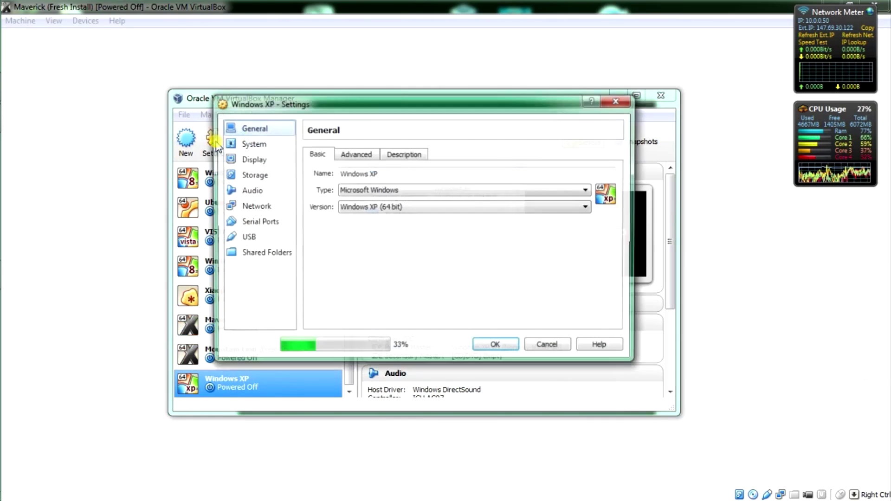
click(356, 154)
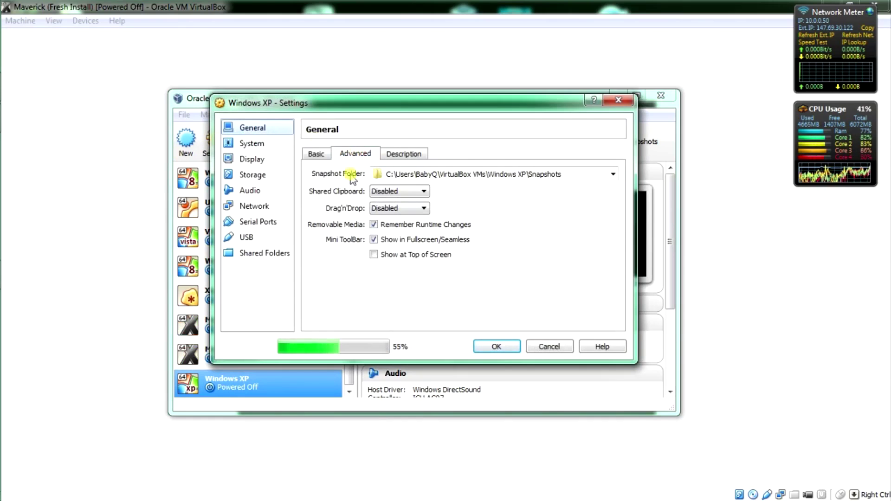
click(373, 255)
click(386, 191)
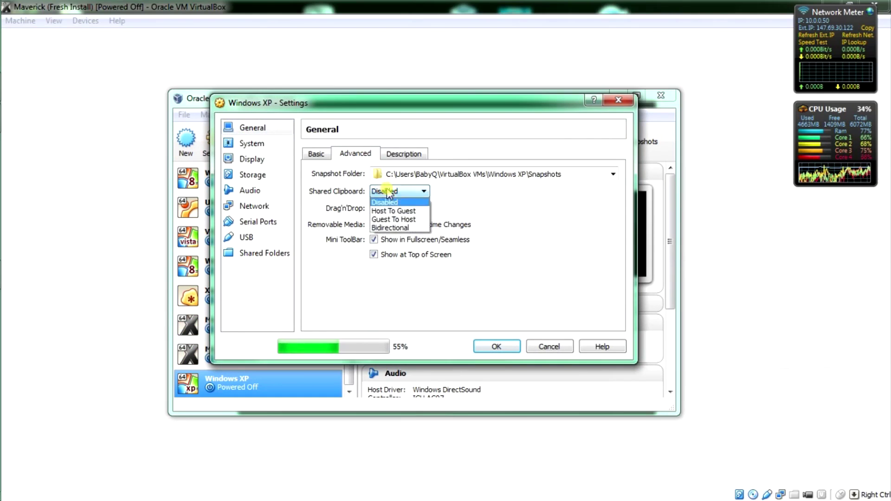
click(389, 216)
click(389, 209)
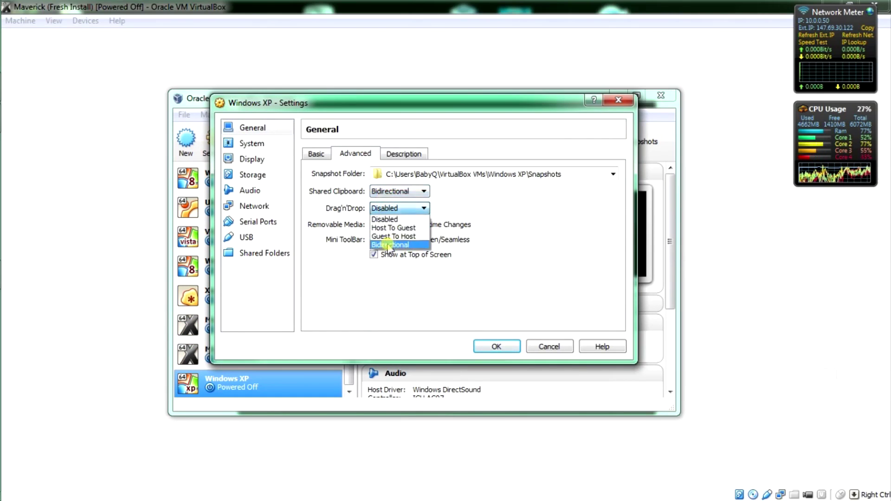
click(391, 246)
Step: Move Hard Disk to first place in the machine's boot order
click(271, 146)
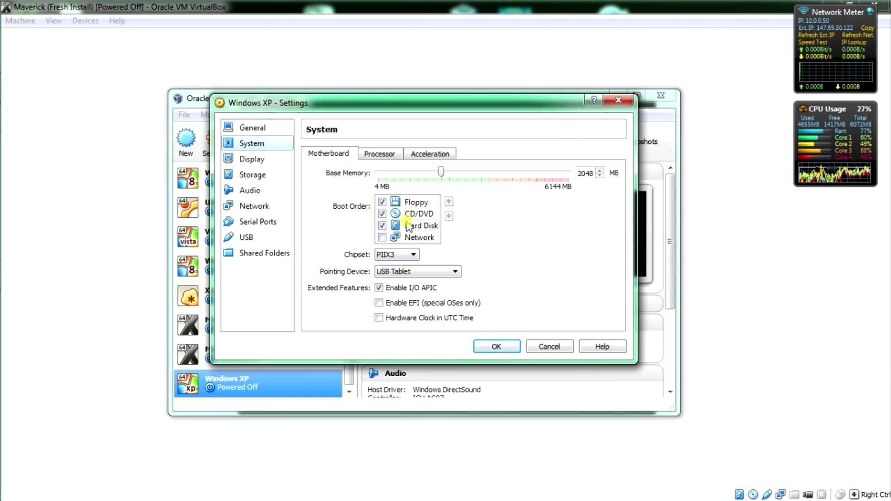
click(409, 226)
click(448, 201)
click(448, 202)
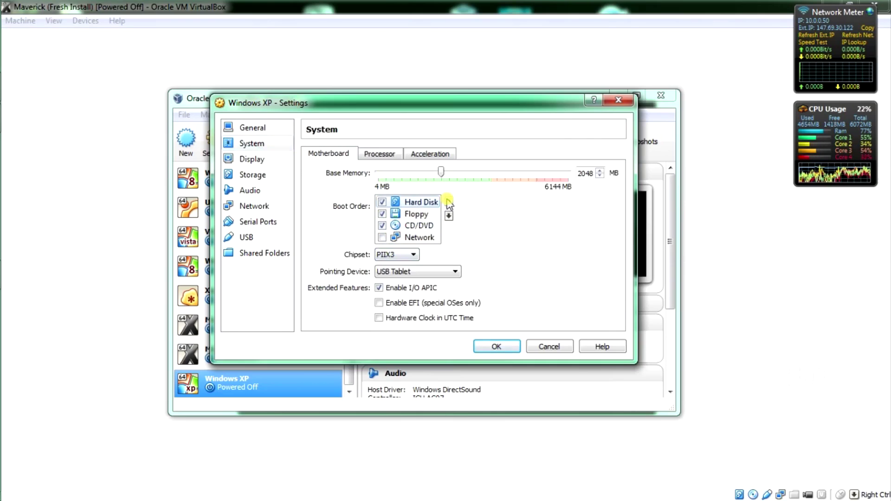
Step: Disable Floppy and move it to the end of the boot order, and enable Hardware Clock in UTC Time
click(417, 214)
click(382, 214)
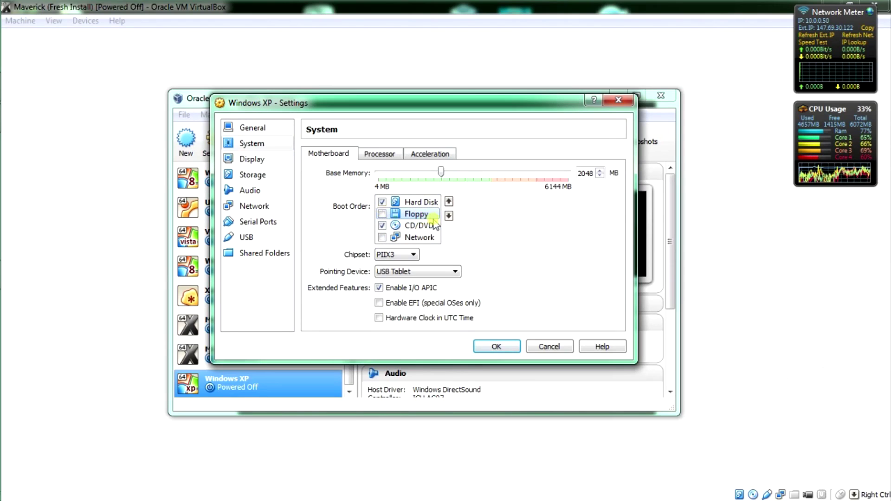
click(448, 215)
click(449, 215)
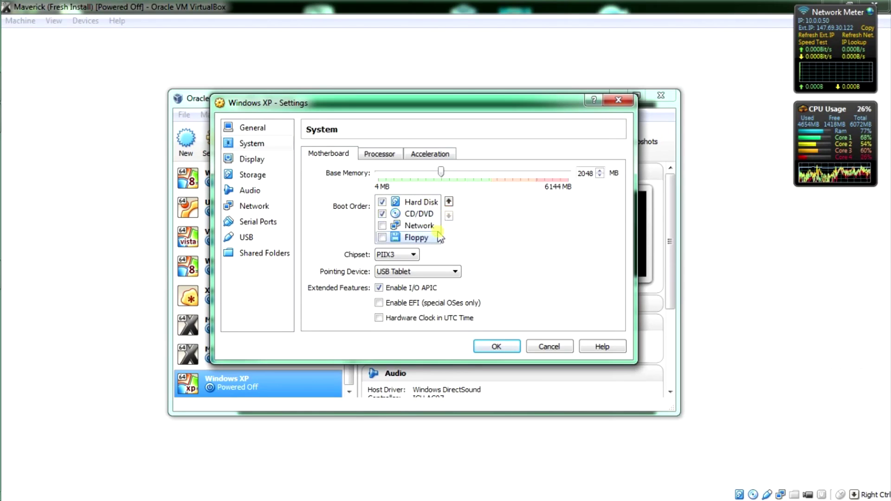
click(379, 319)
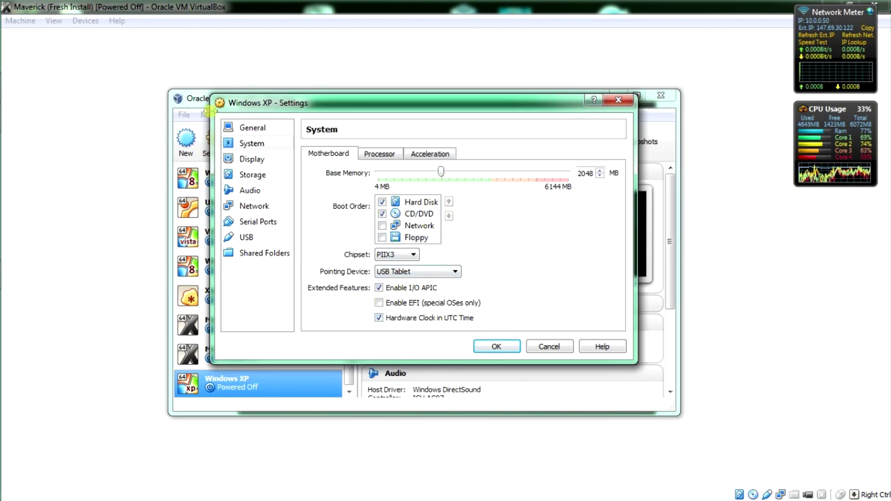
Step: Assign 3 processors to the machine, enable PAE/NX, and check the hardware acceleration options
click(386, 153)
click(439, 173)
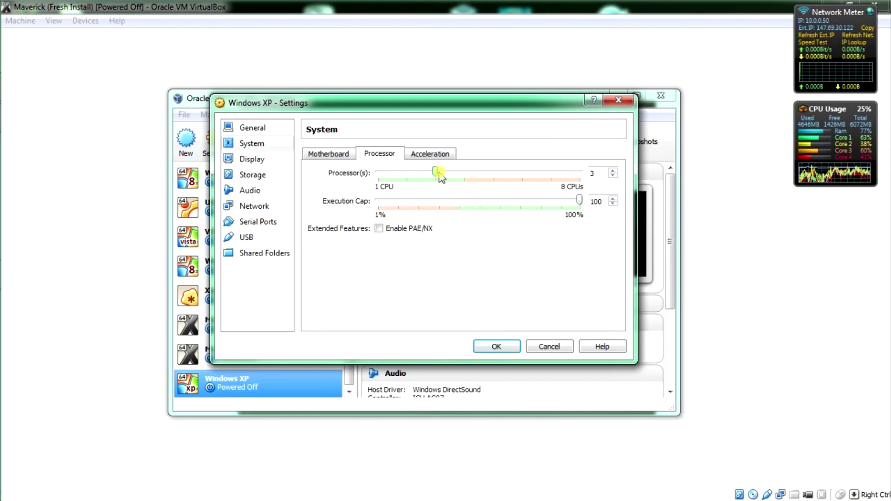
click(380, 229)
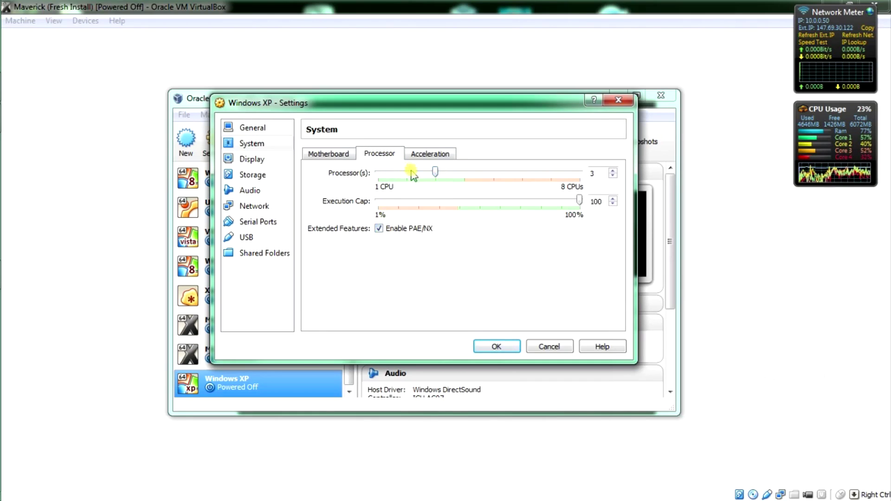
click(427, 154)
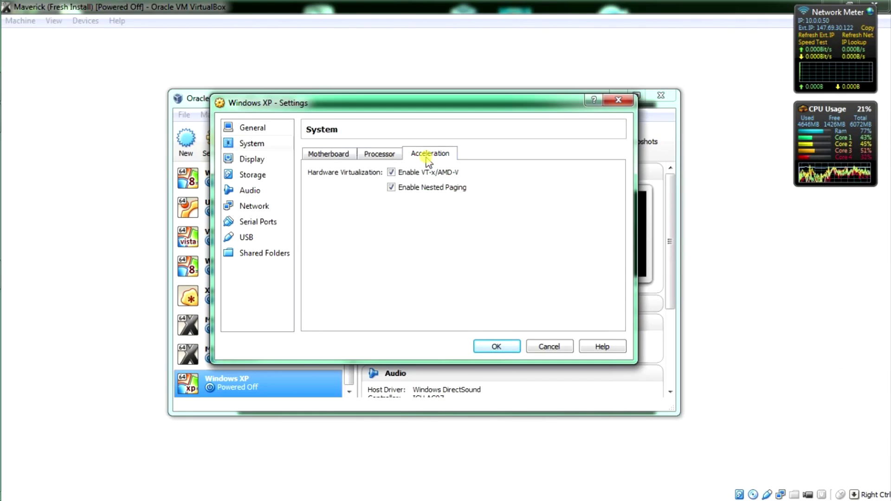
Step: Enable 3D acceleration for the machine's display and set the video memory to 96 MB
click(253, 163)
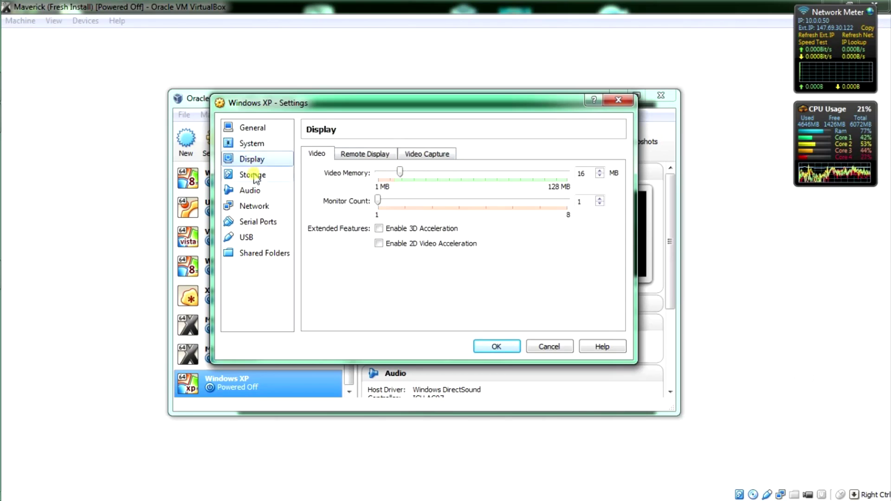
click(380, 228)
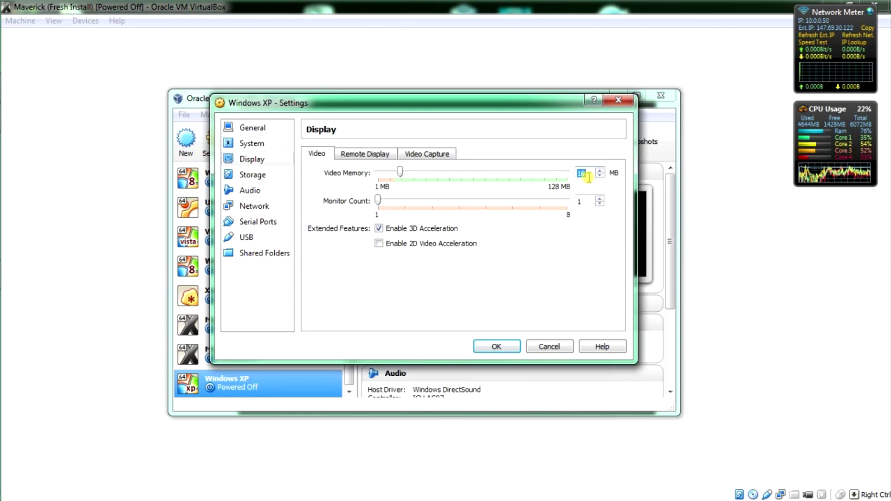
text(96)
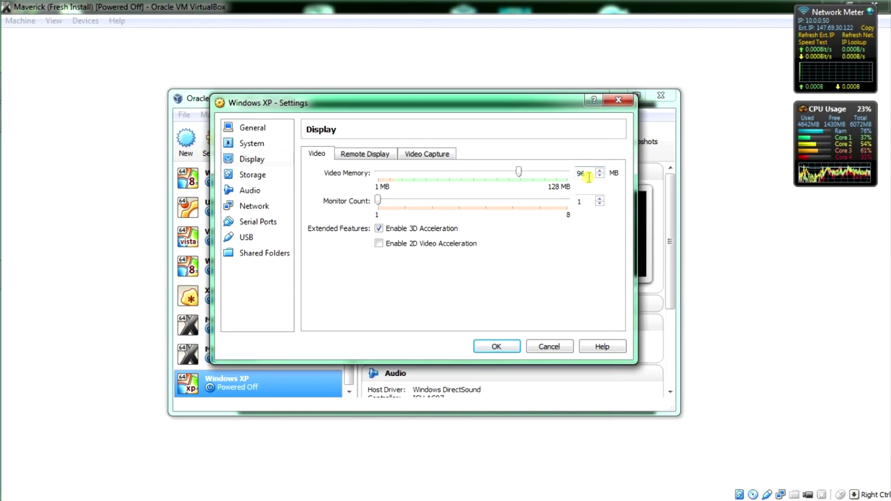
Step: Load the Windows XP PROFESSIONAL SP3 Nov 2014 + SATA Drivers ISO into the empty CD/DVD drive
click(261, 178)
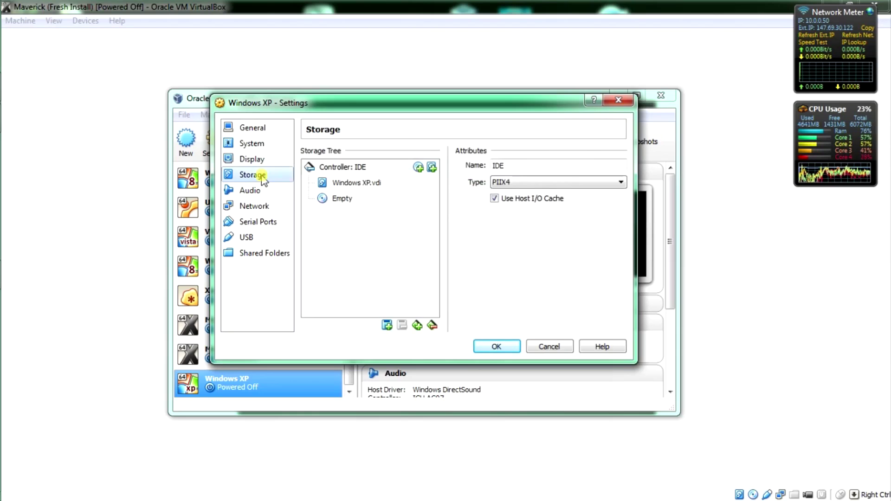
click(342, 199)
click(619, 167)
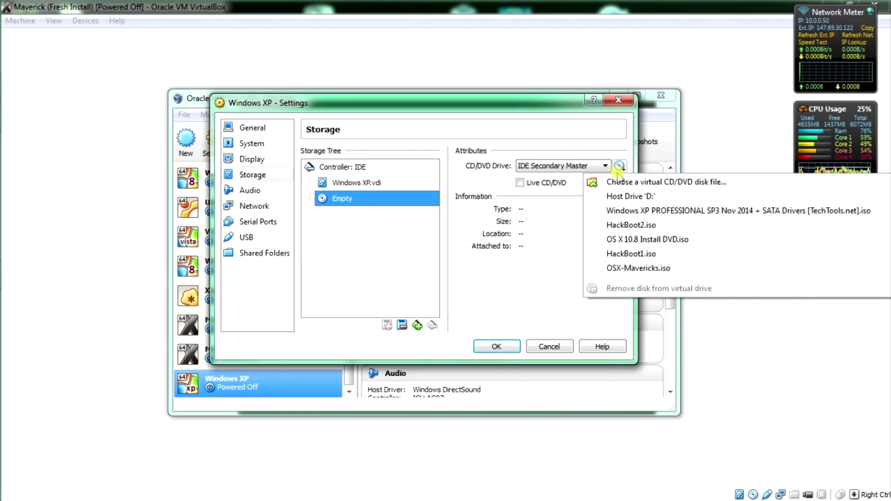
click(621, 211)
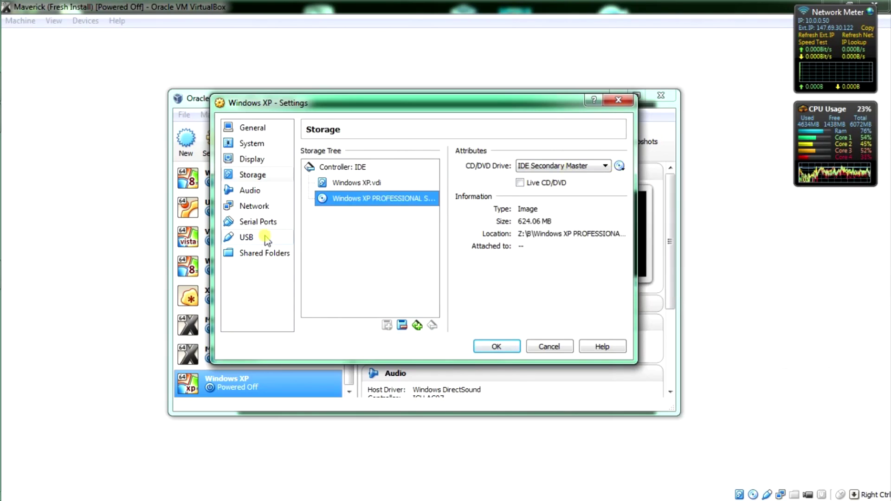
Step: Review the audio, network, serial port, USB and shared folder settings, and save the machine's configuration
click(254, 191)
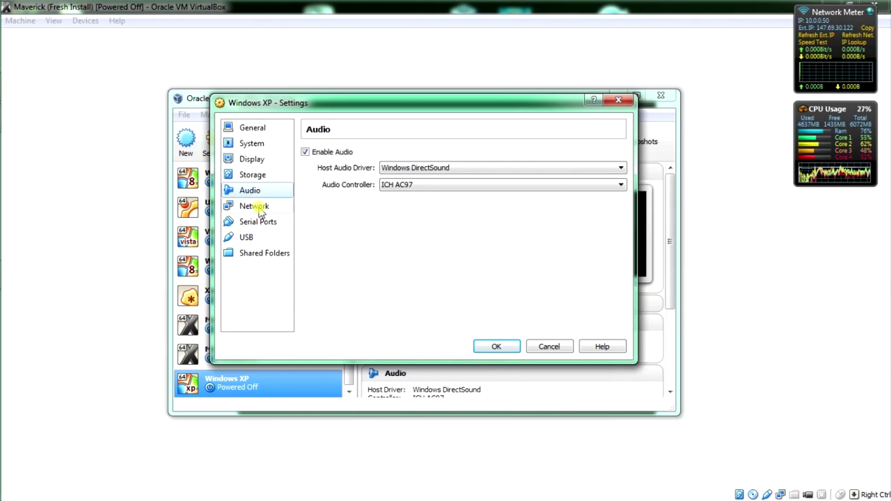
click(258, 207)
click(260, 222)
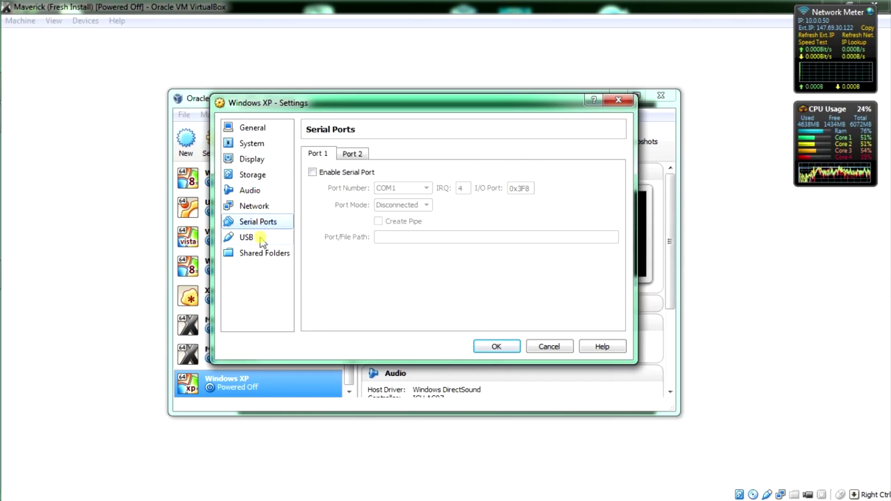
click(261, 238)
click(264, 254)
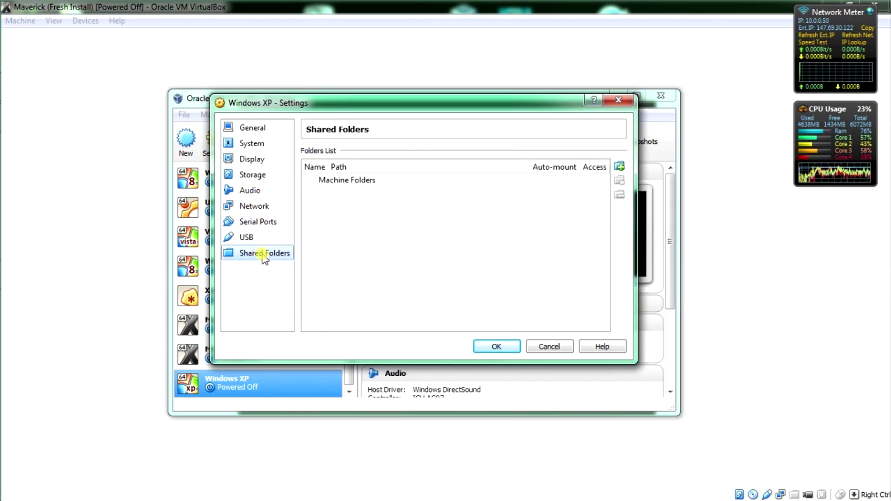
click(496, 346)
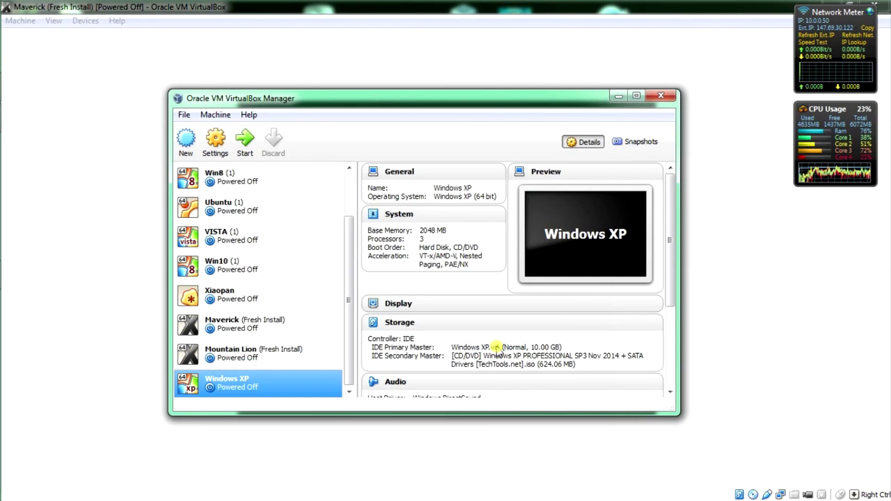
Step: Start the Windows XP virtual machine and dismiss the audio device warnings, suppressing the message for future starts
click(255, 144)
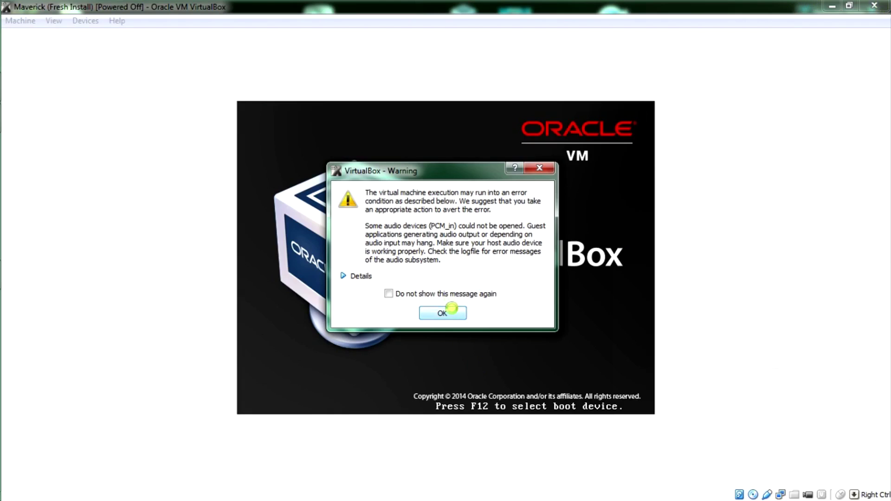
click(447, 313)
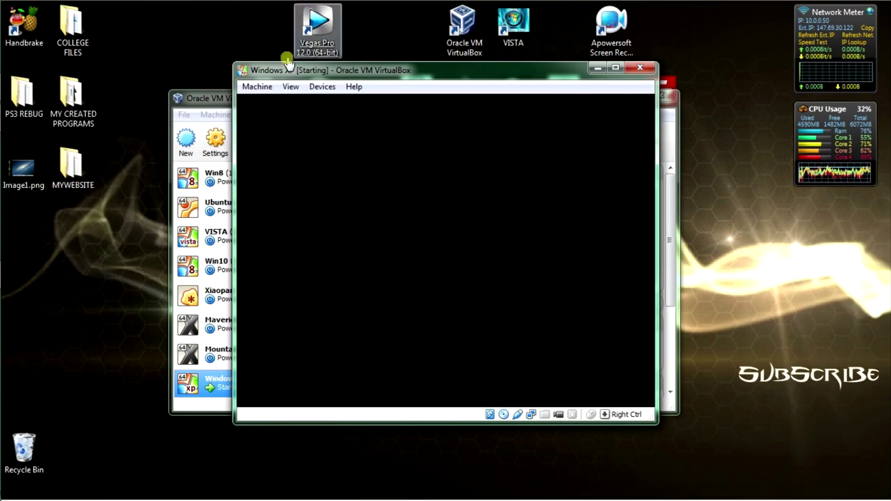
click(213, 103)
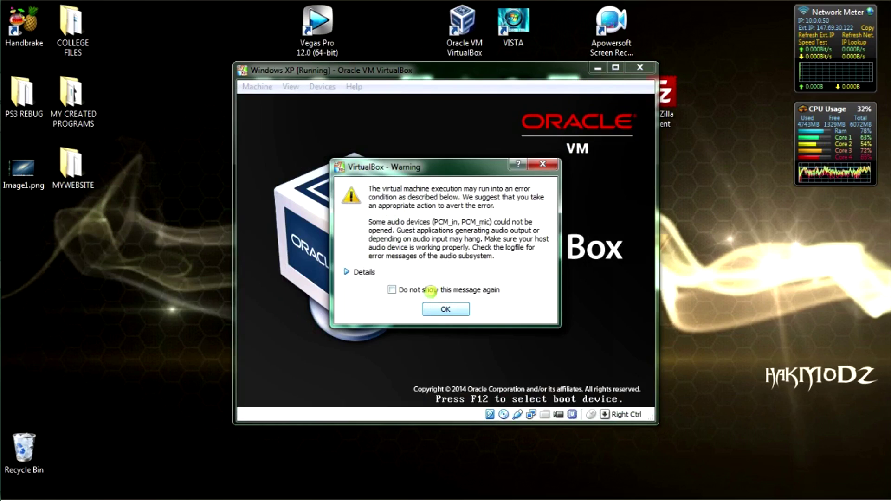
click(431, 288)
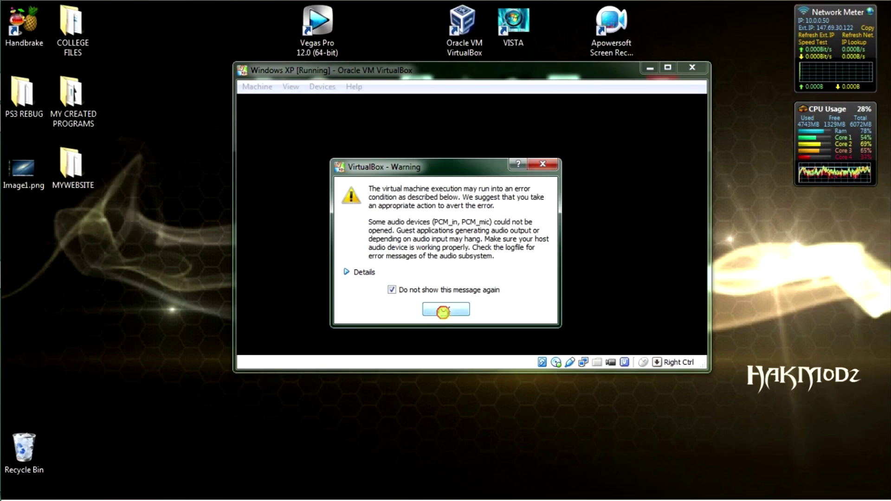
click(445, 310)
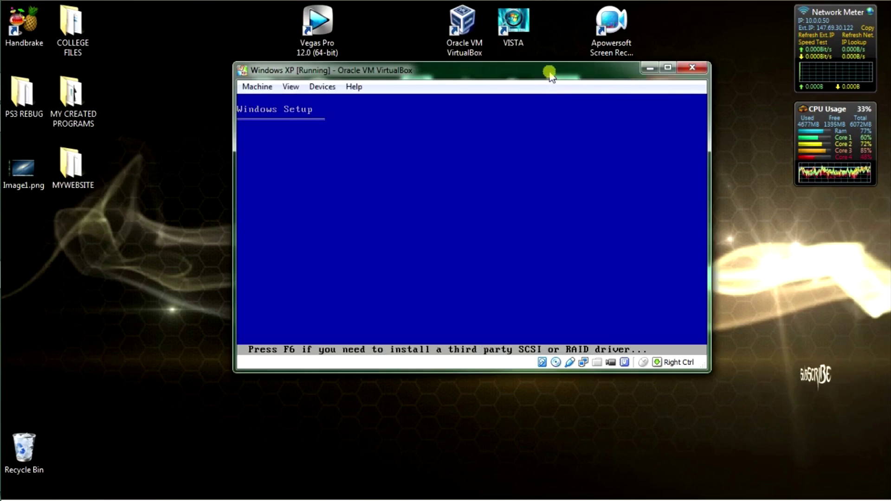
Step: Try maximizing the virtual machine window, restore it, and adjust its size from the lower corner
double_click(550, 74)
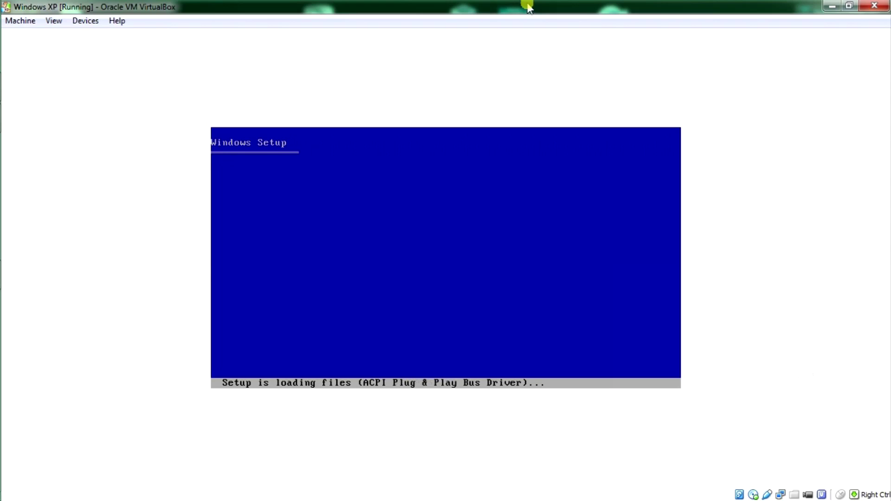
mouse_move(1, 359)
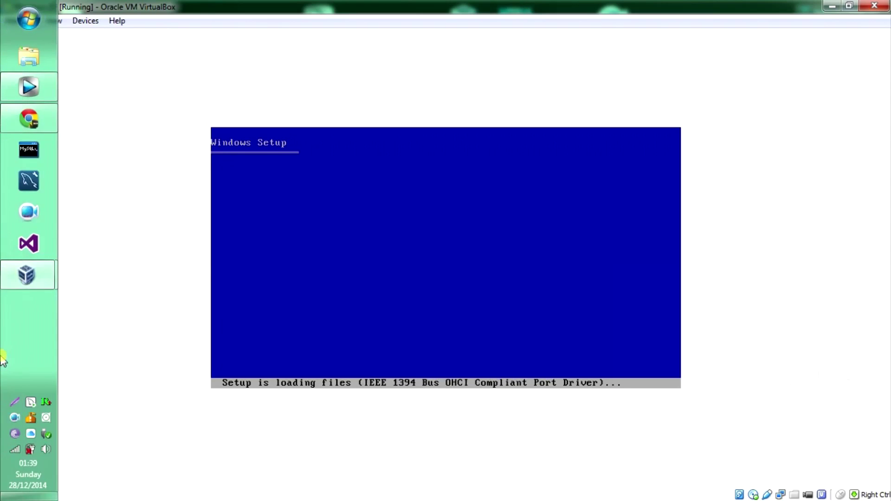
double_click(461, 13)
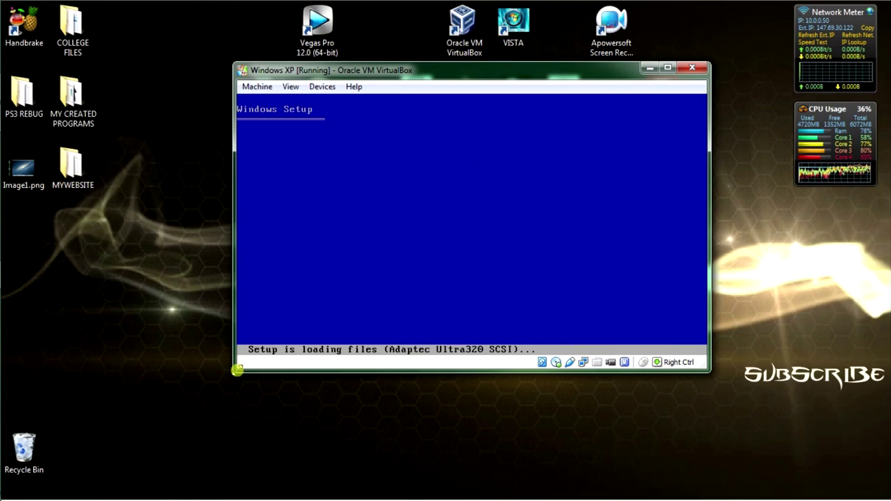
drag(235, 370, 214, 401)
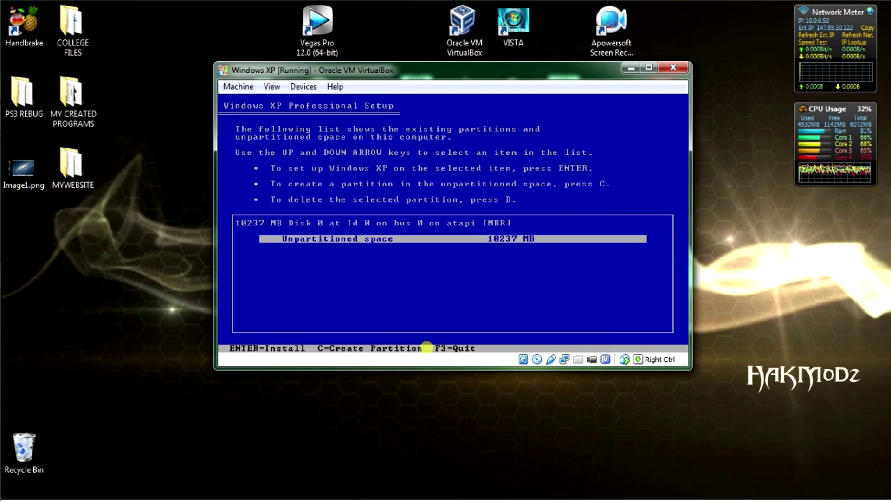
Step: Set up Windows XP on the unpartitioned space and format the new partition with the FAT file system (Quick)
key(Return)
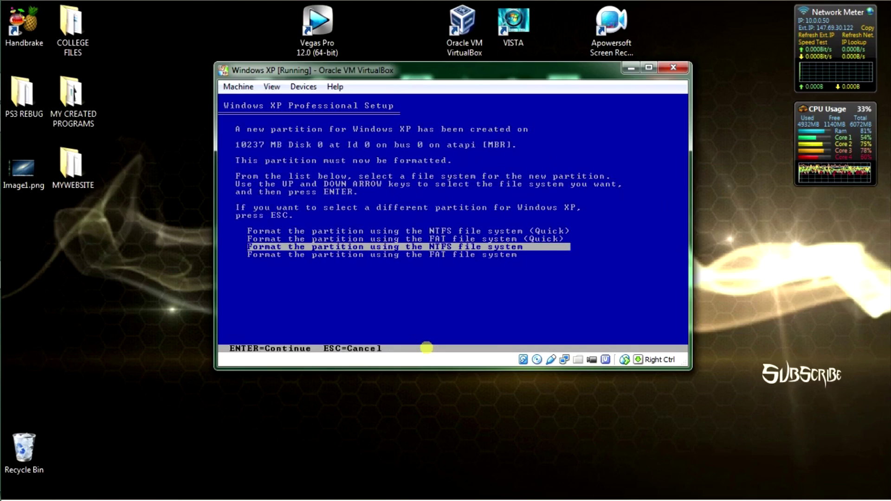
key(Up)
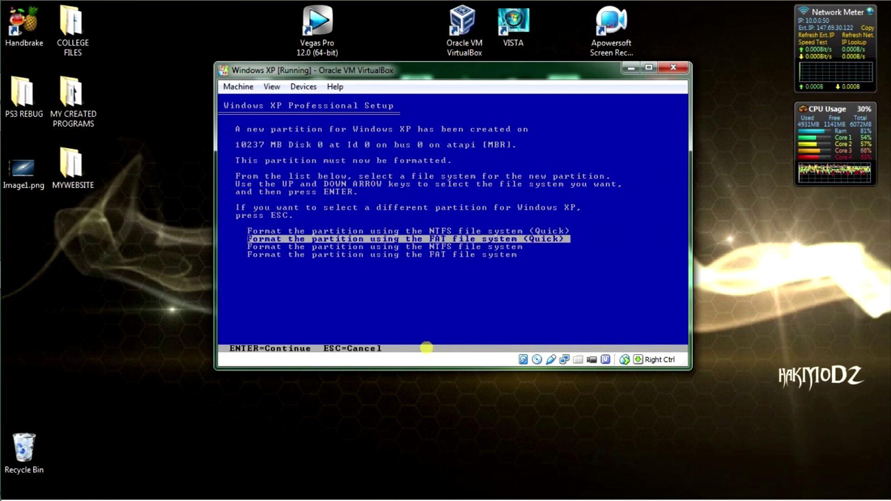
key(Up)
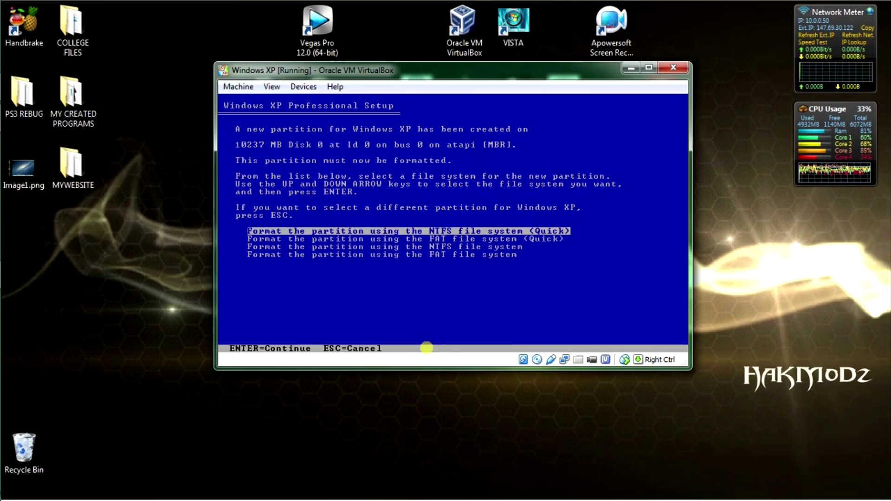
key(Down)
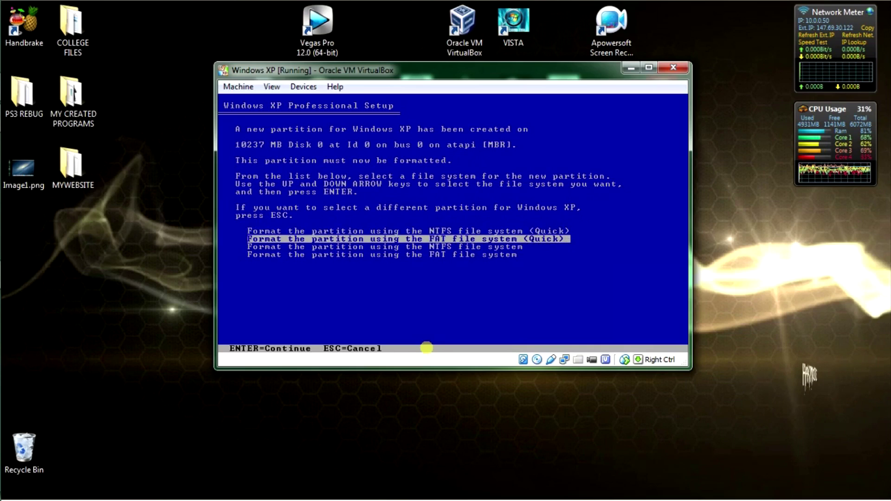
key(Return)
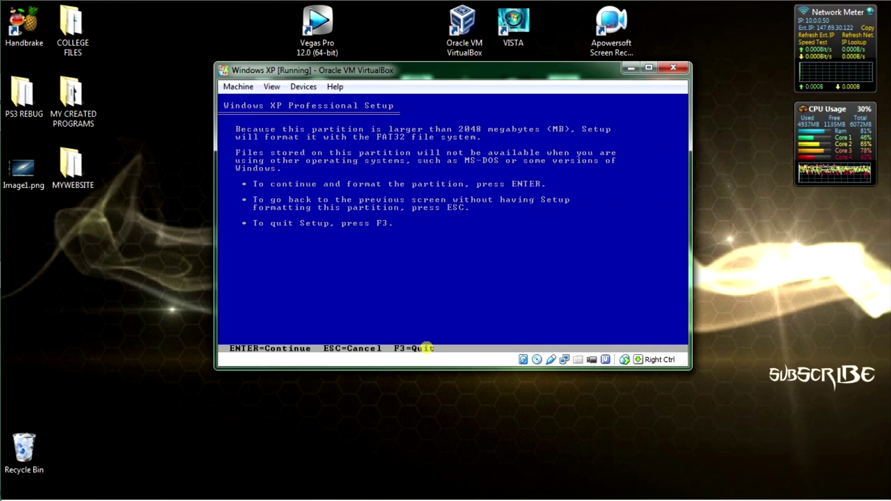
key(Return)
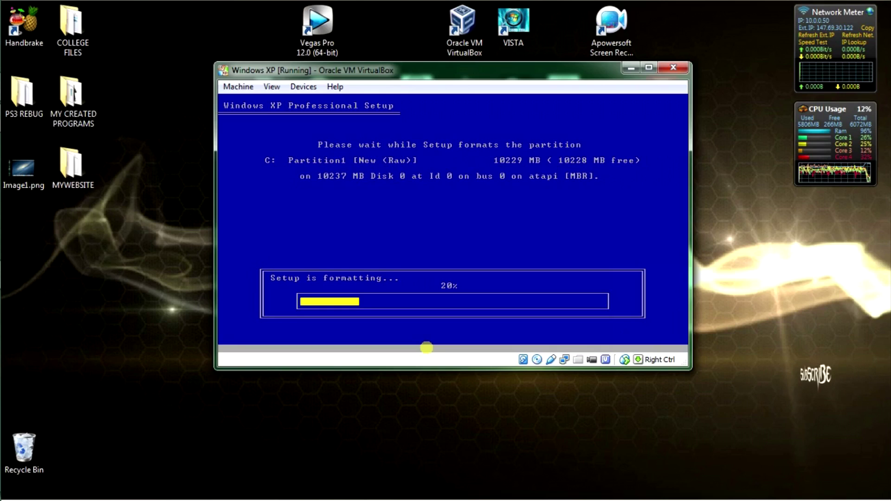
Step: Dismiss the memory allocation error and resume the paused virtual machine
key(ctrl+p)
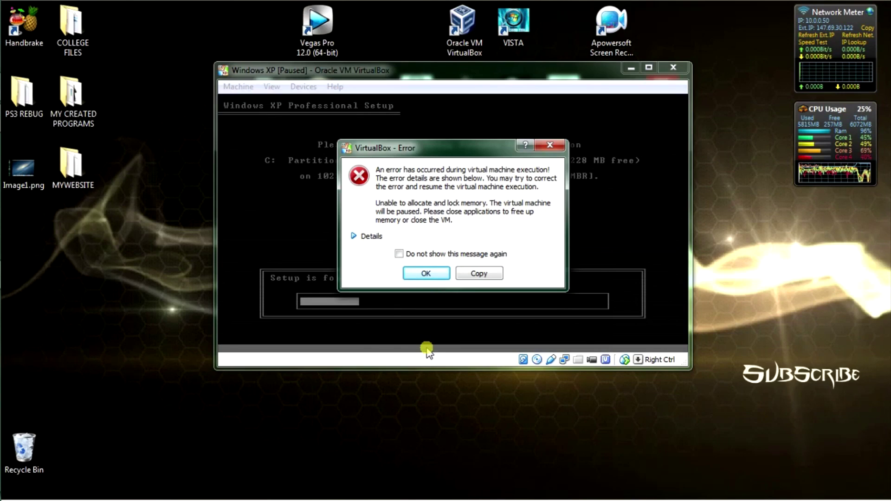
click(419, 275)
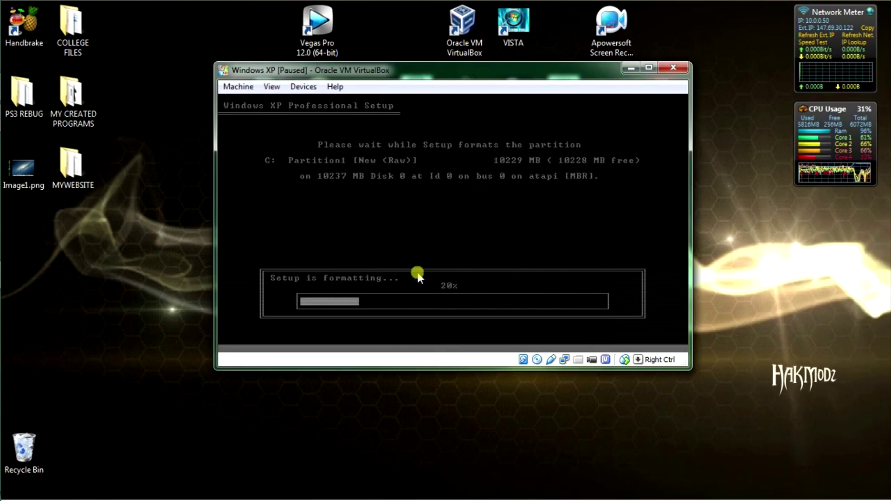
click(240, 88)
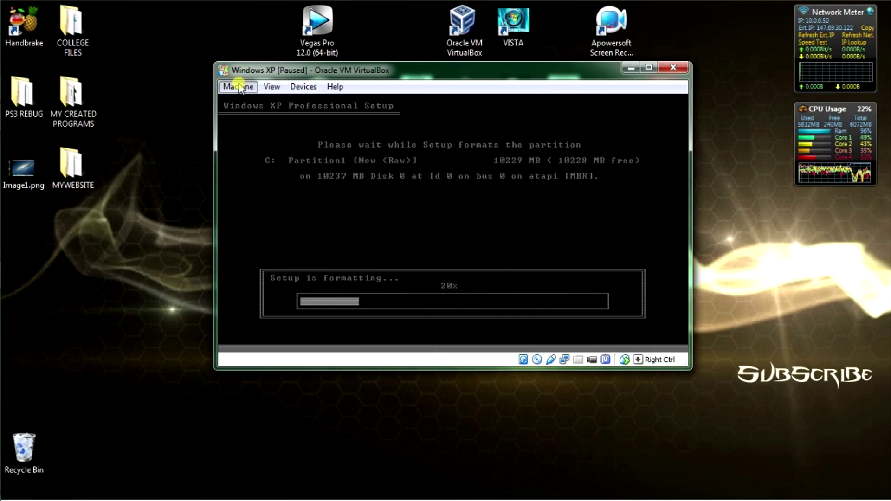
click(239, 87)
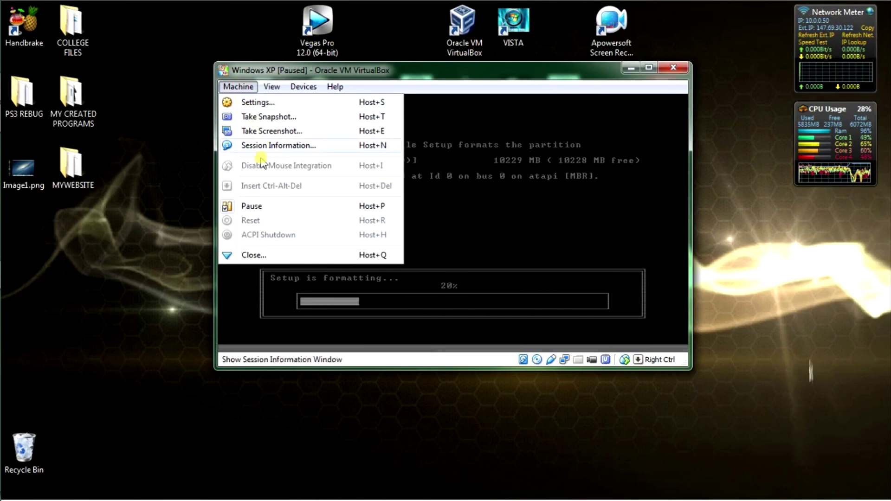
click(265, 208)
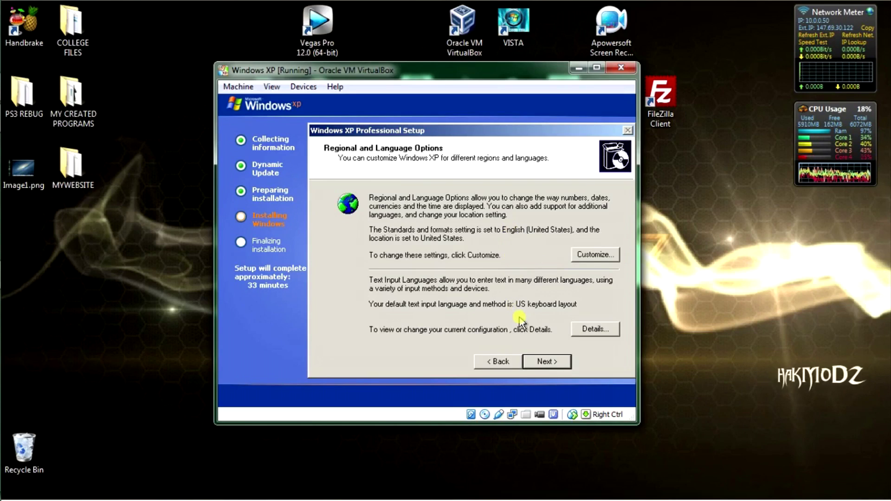
Step: Accept the default regional and language options and fill in the owner's name for the Windows XP software
click(537, 363)
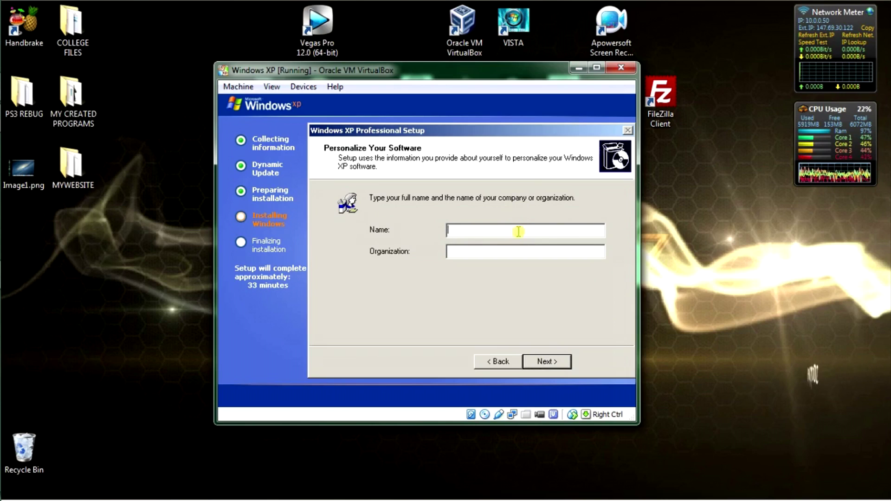
text(HaKDMoDz)
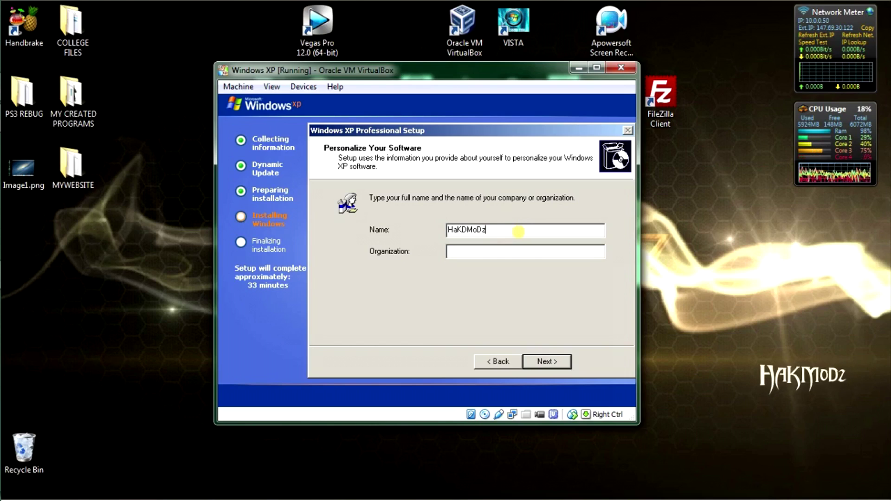
key(alt)
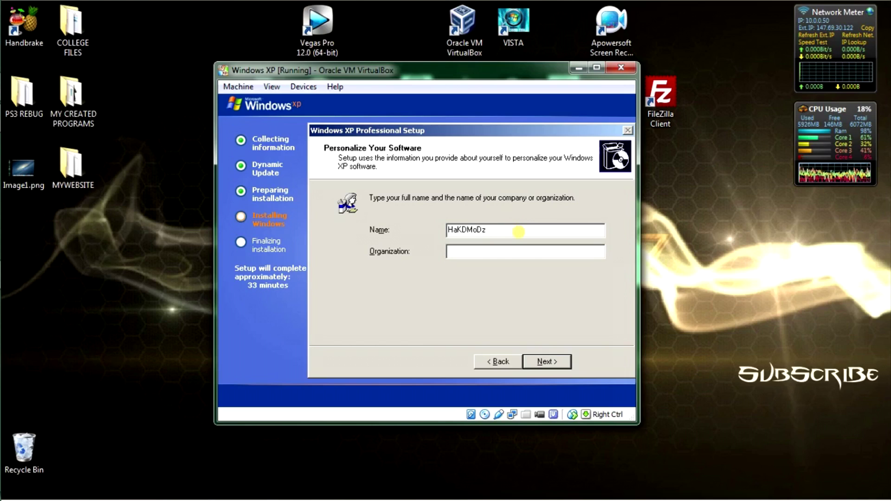
text(")
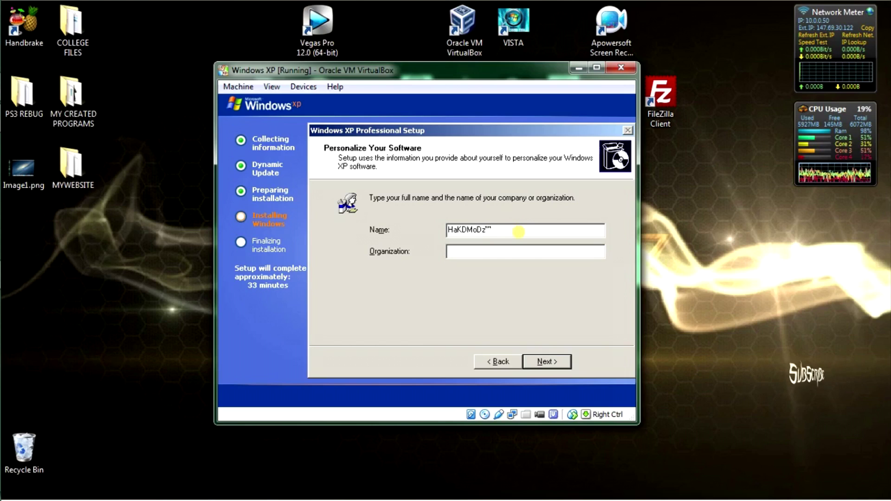
key(Tab)
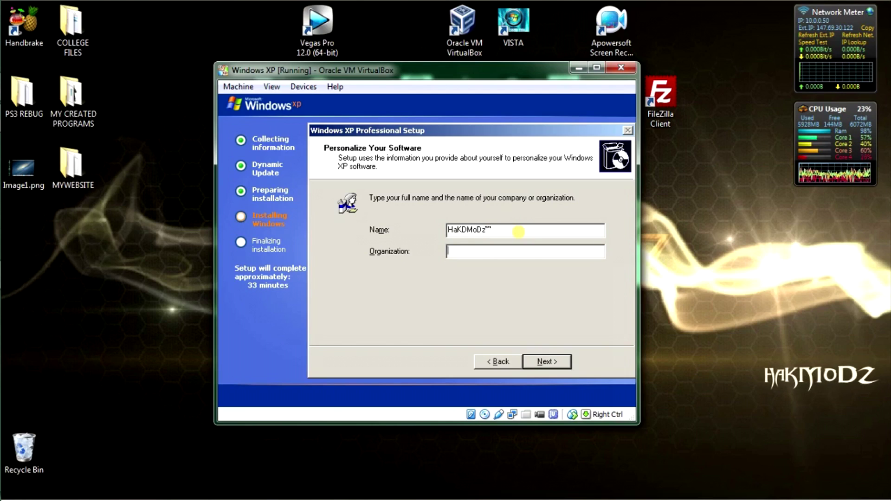
Step: Enter HaKDMoDz®2014 as the organization and submit the personalization details
text(H)
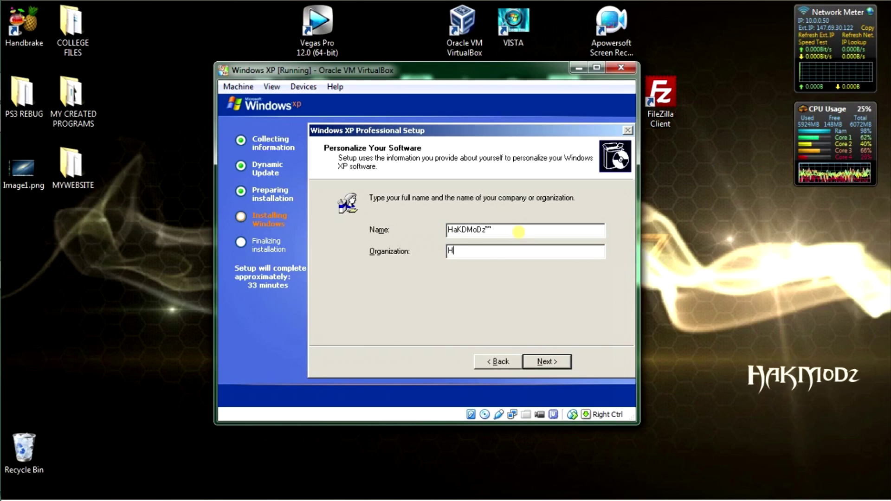
text(aKDMo)
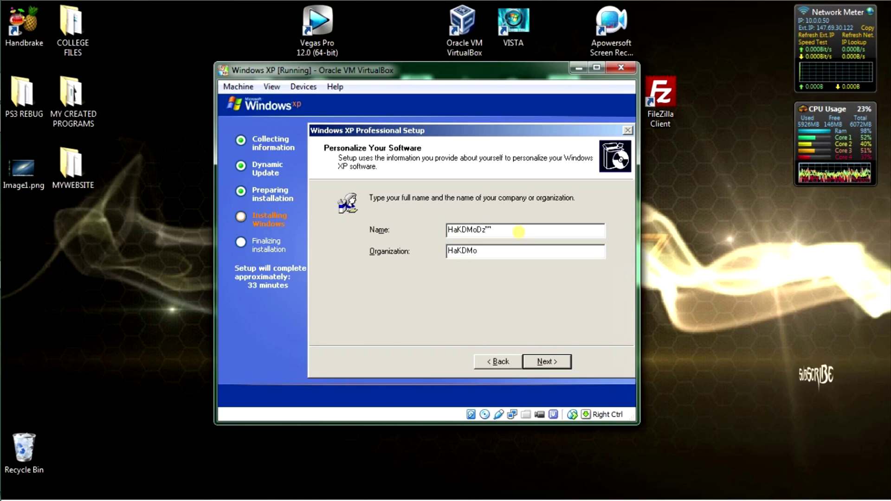
text(Dz)
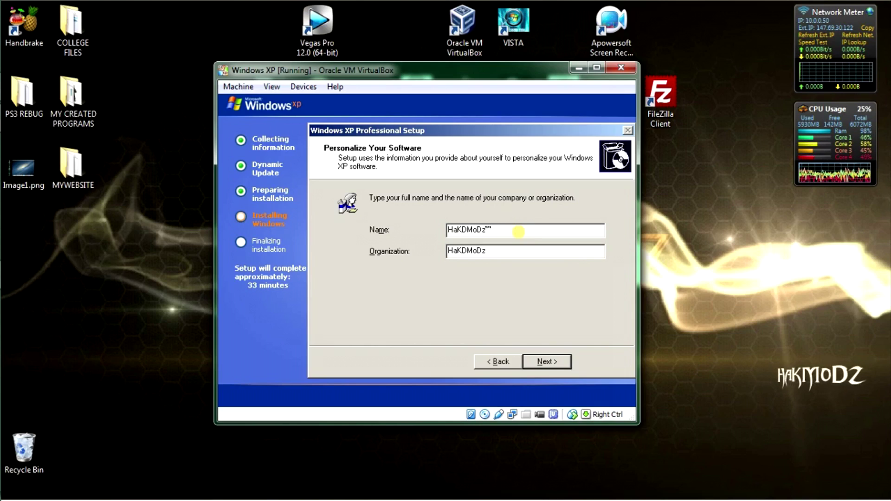
text(®)
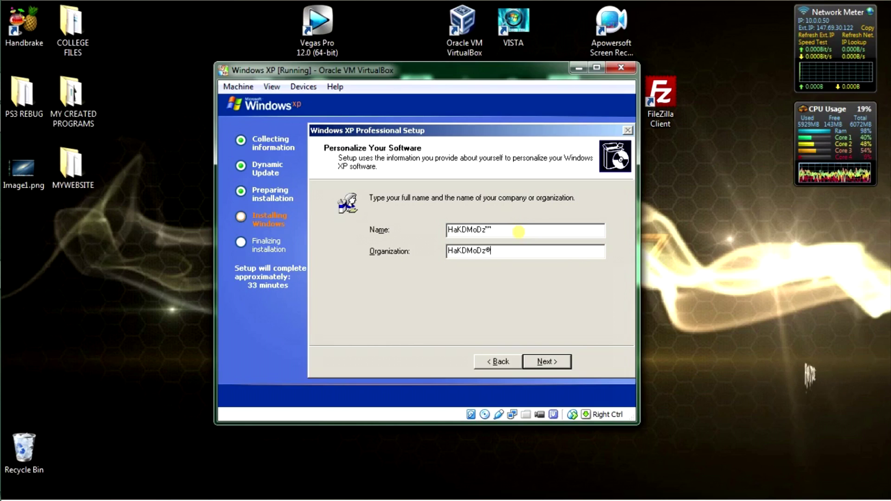
text(©)
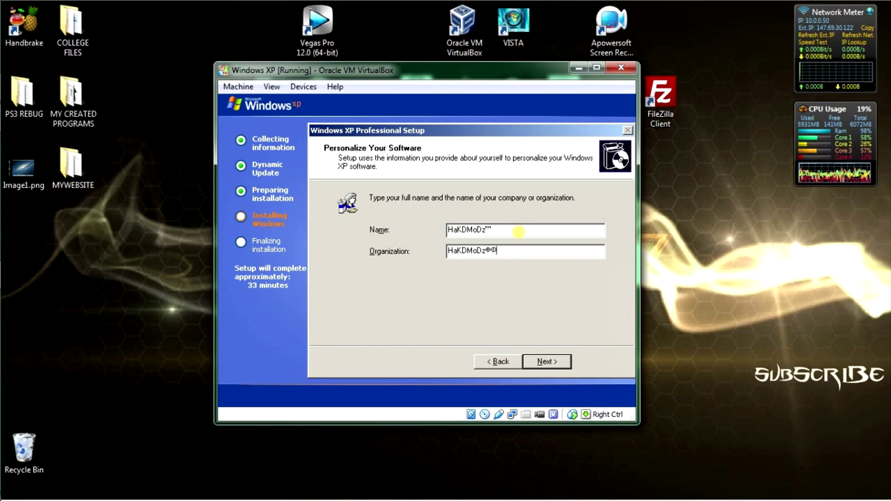
key(BackSpace)
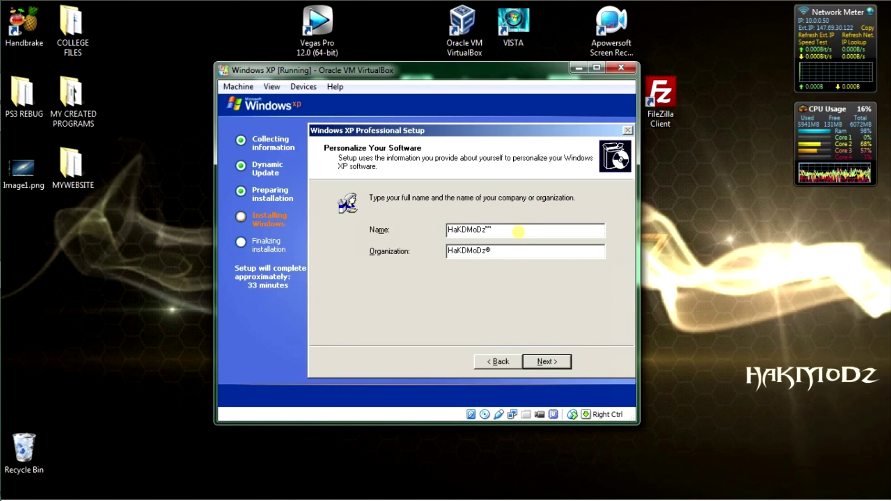
text(2014)
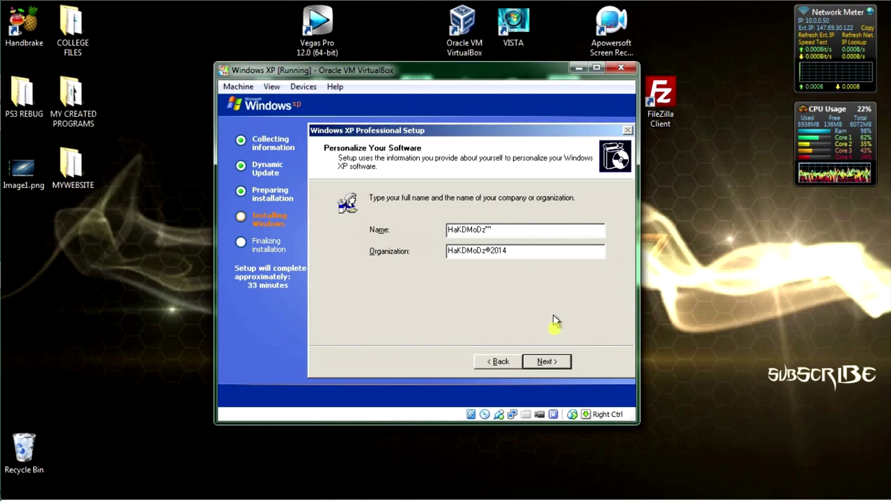
click(549, 366)
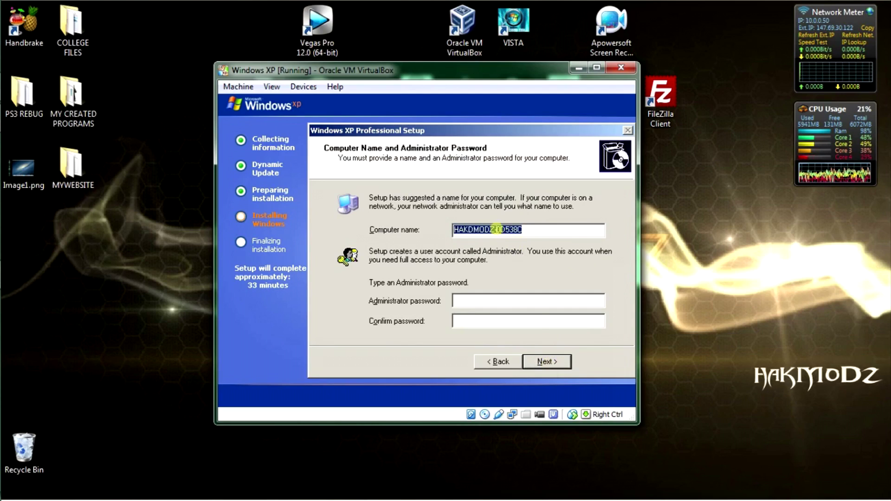
Step: Shorten the computer name to HAKDMODZ and continue with a blank Administrator password
click(497, 229)
drag(496, 228, 559, 232)
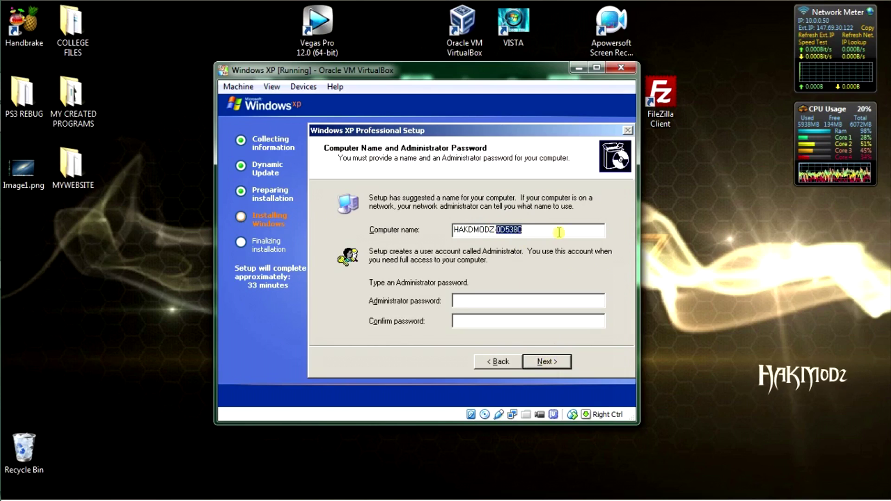
key(BackSpace)
key(BackSpace)
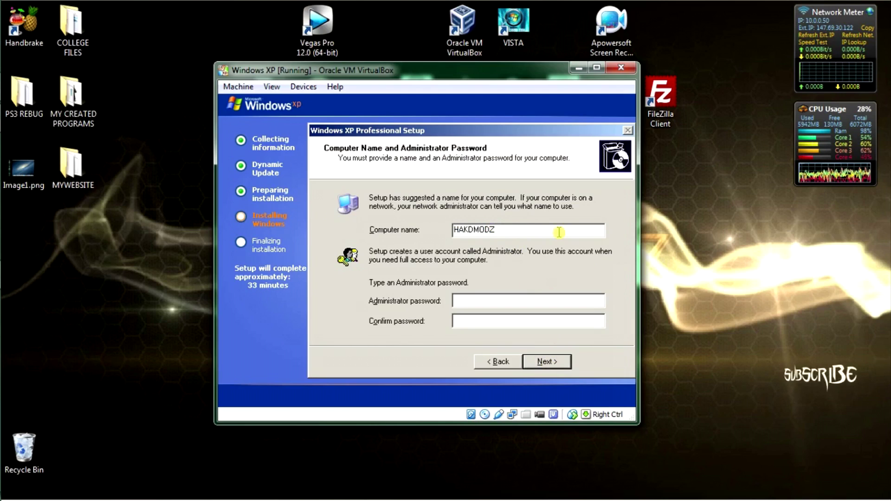
click(542, 366)
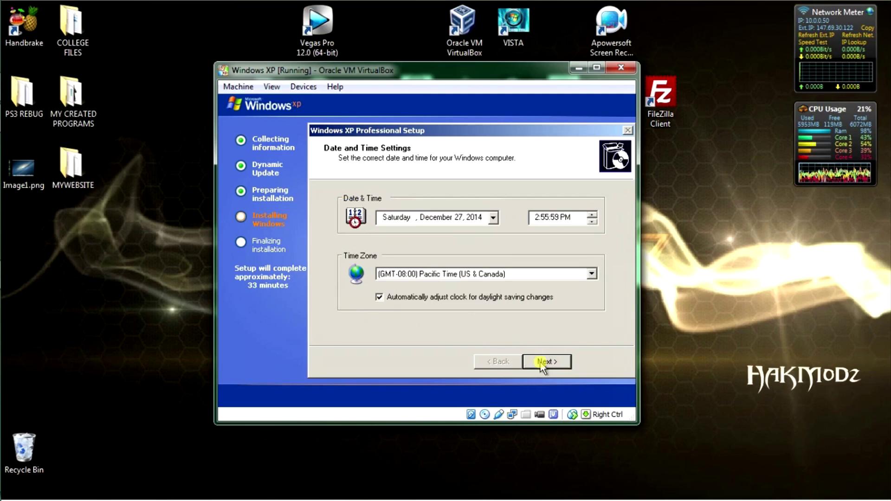
Step: Set the time zone to (GMT+10:00) Canberra, Melbourne, Sydney and continue the installation
click(590, 273)
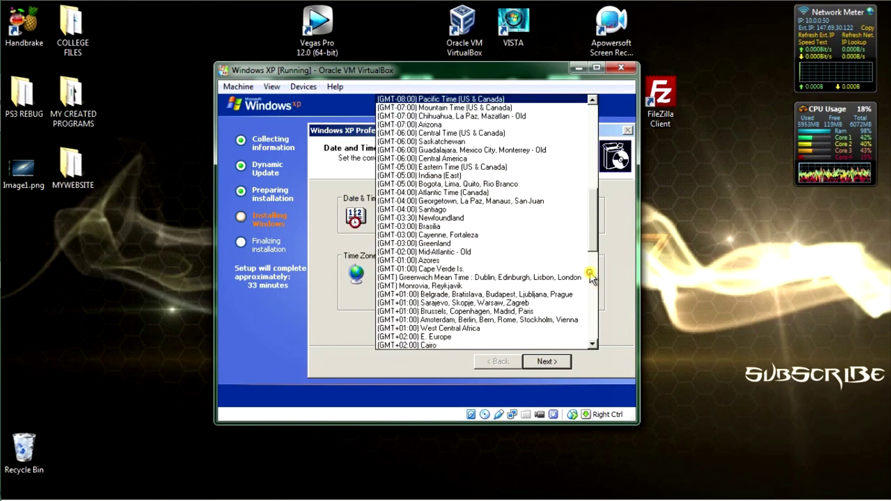
click(590, 274)
drag(590, 273, 594, 292)
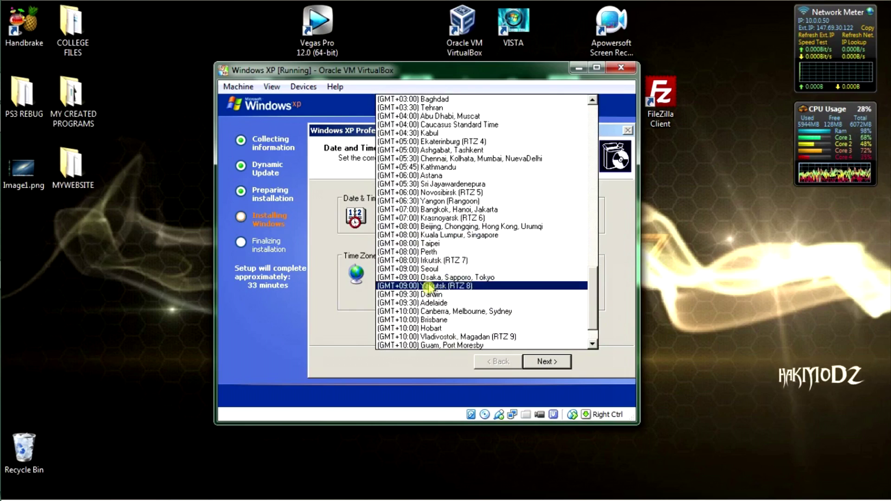
click(428, 315)
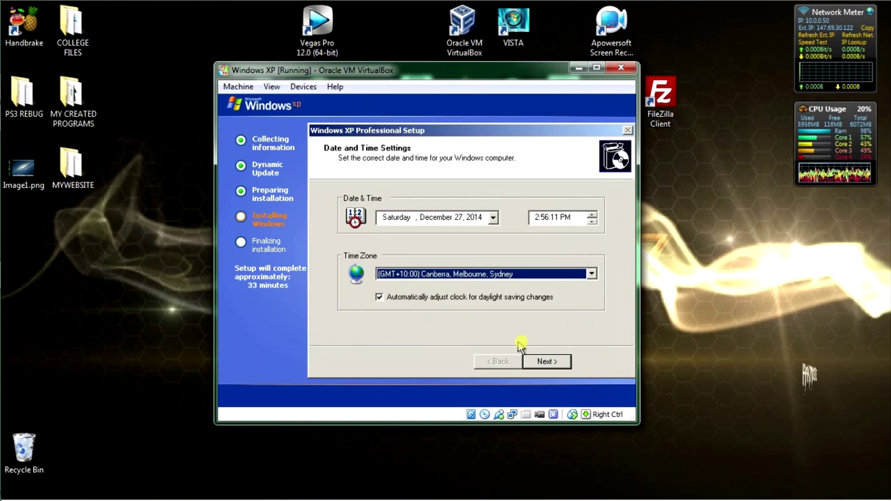
click(532, 361)
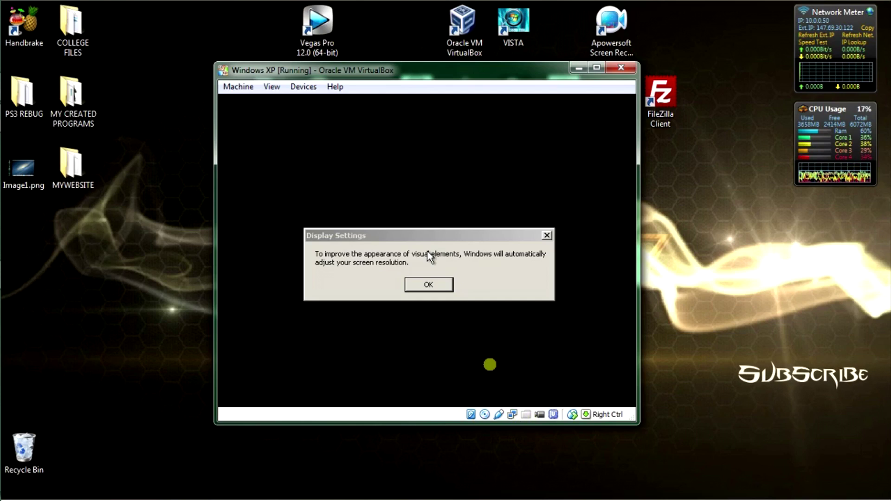
Step: Accept the automatic screen resolution adjustment and keep the new monitor settings
click(437, 286)
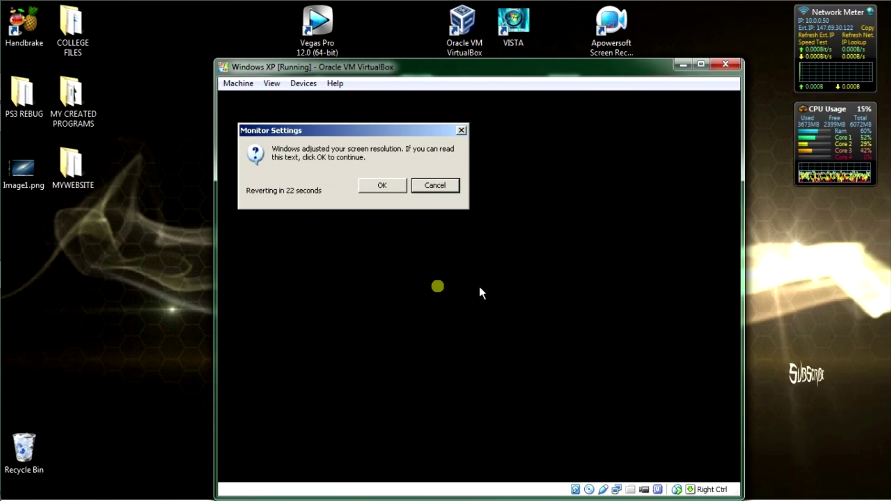
click(383, 187)
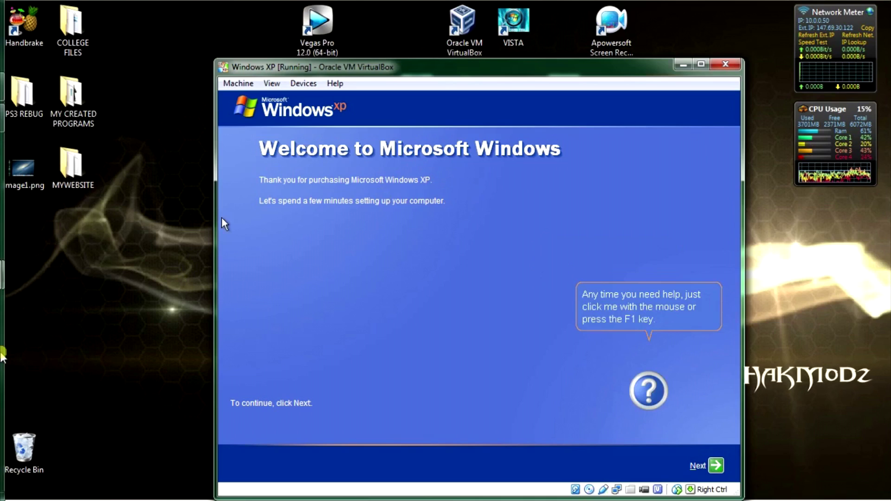
Step: Mute the host computer's sound while the Windows XP welcome screen is showing
mouse_move(3, 355)
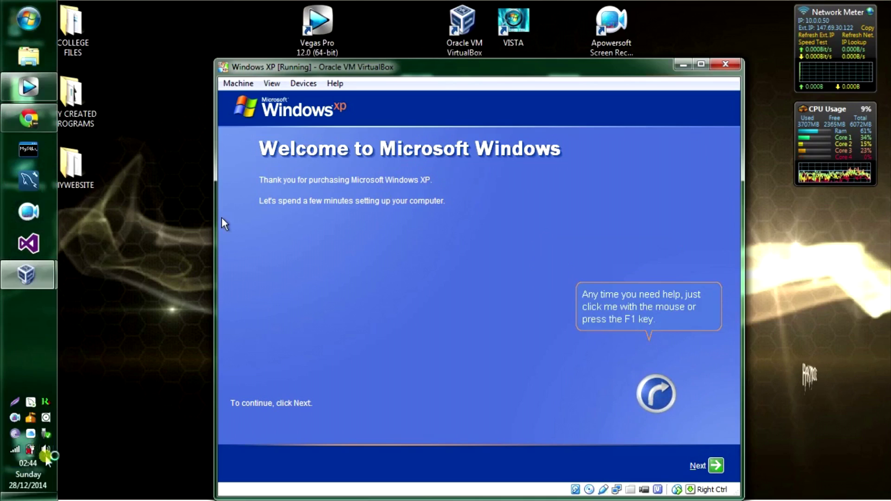
key(XF86AudioMute)
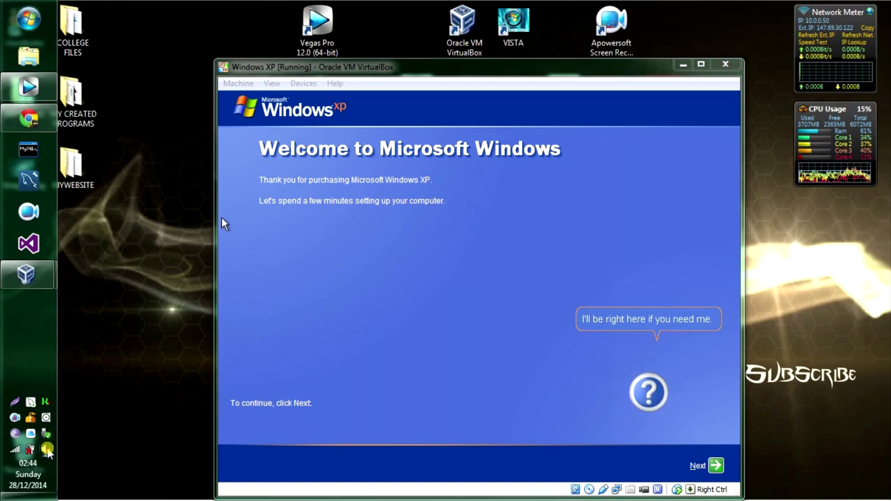
click(47, 448)
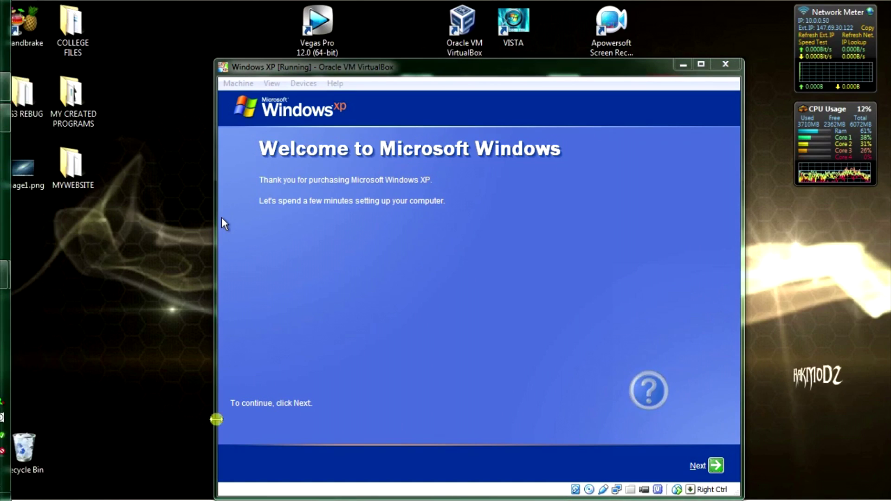
Step: Start the Windows XP first-run setup, choose Not right now for Automatic Updates, and continue to the user accounts page
click(717, 468)
click(717, 466)
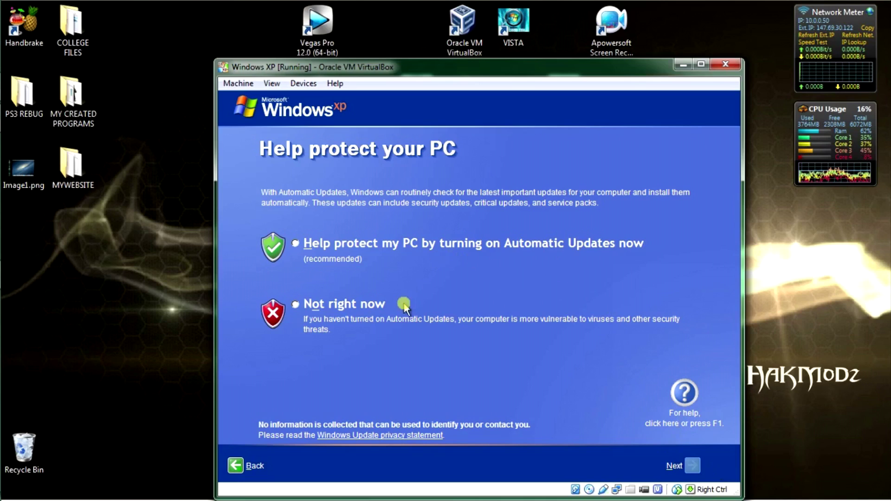
click(379, 302)
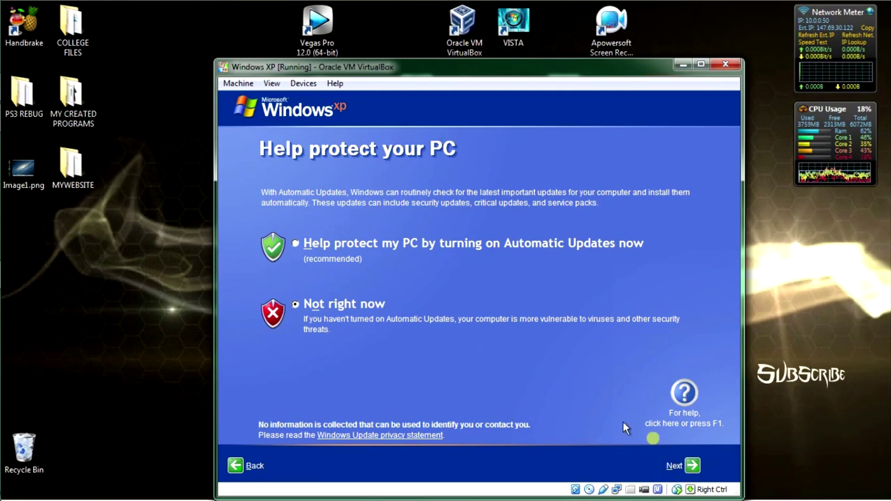
click(693, 466)
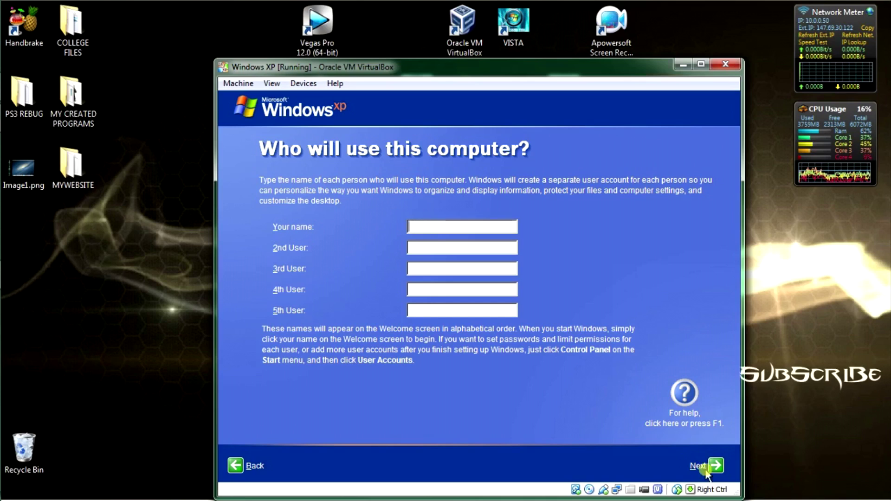
click(713, 468)
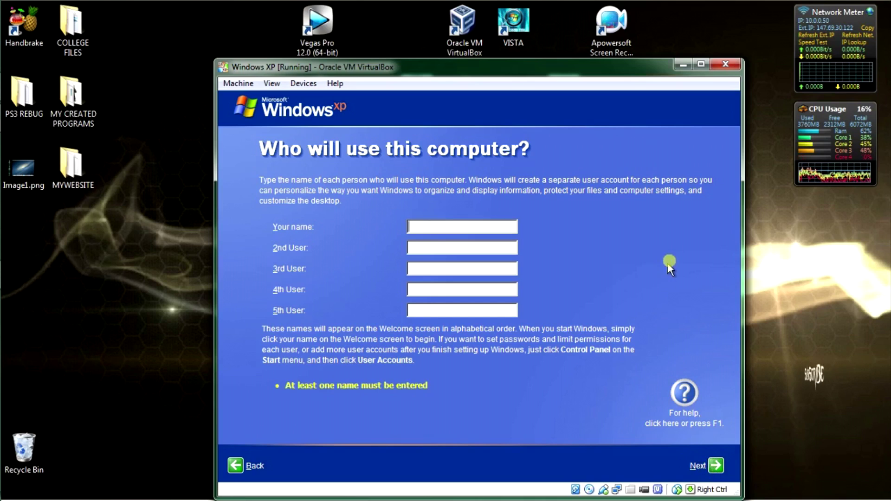
Step: Enter HaKDMoDz as the first user's name and submit the user accounts page
click(446, 230)
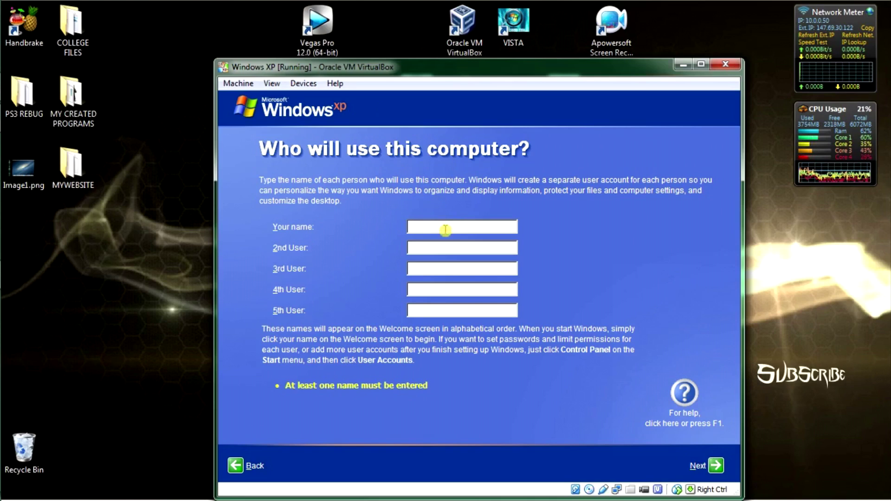
text(yt)
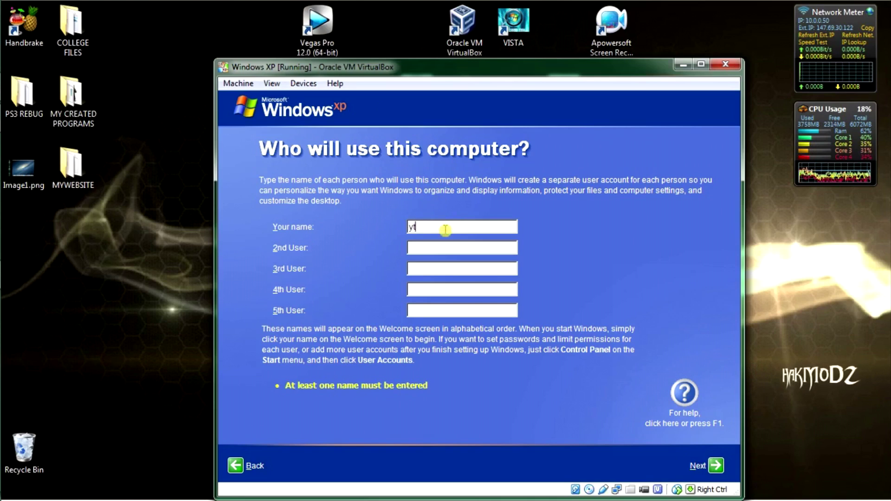
key(BackSpace)
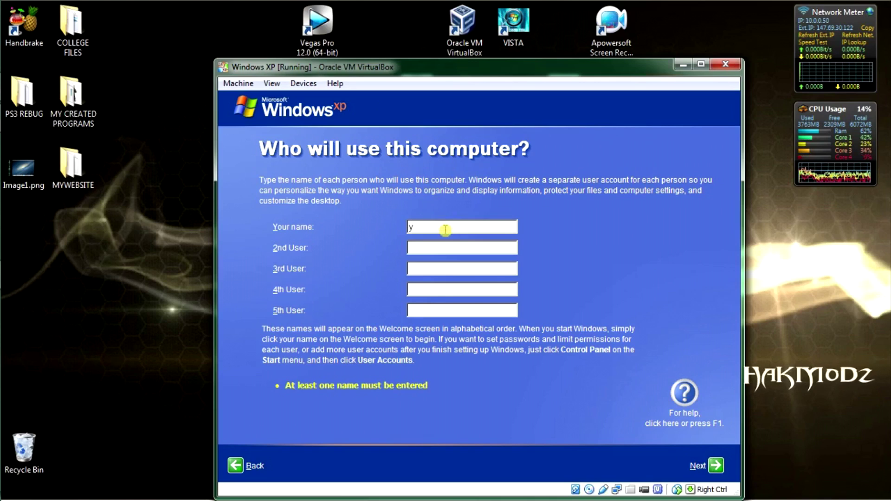
text(H)
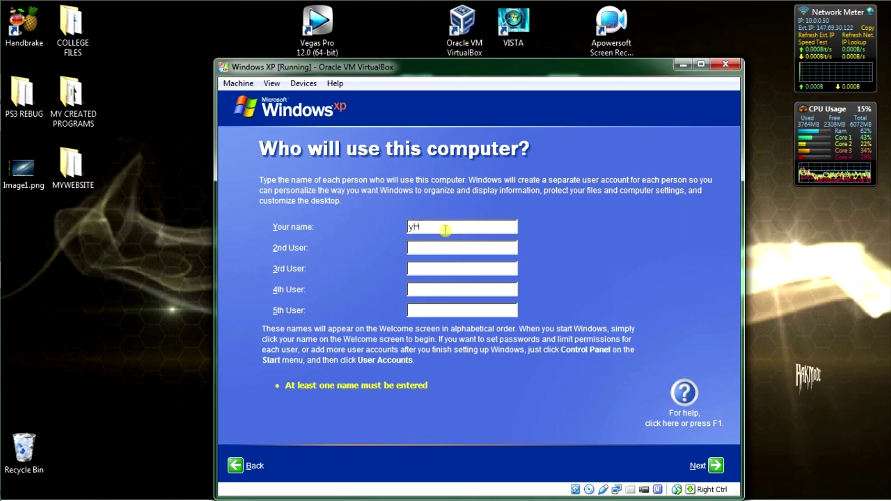
text(a)
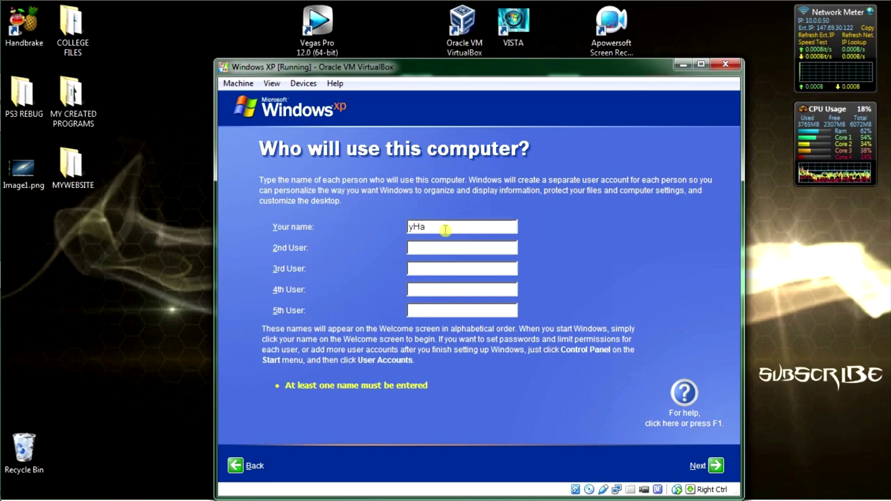
text(K)
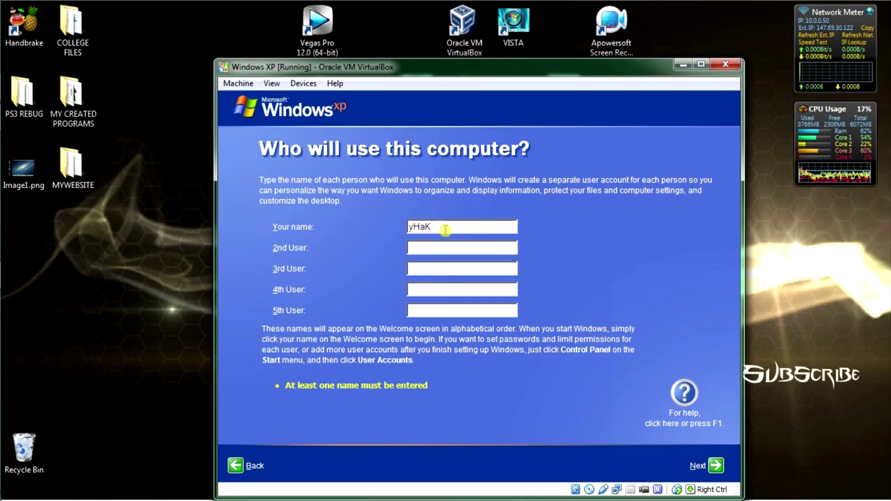
text(D)
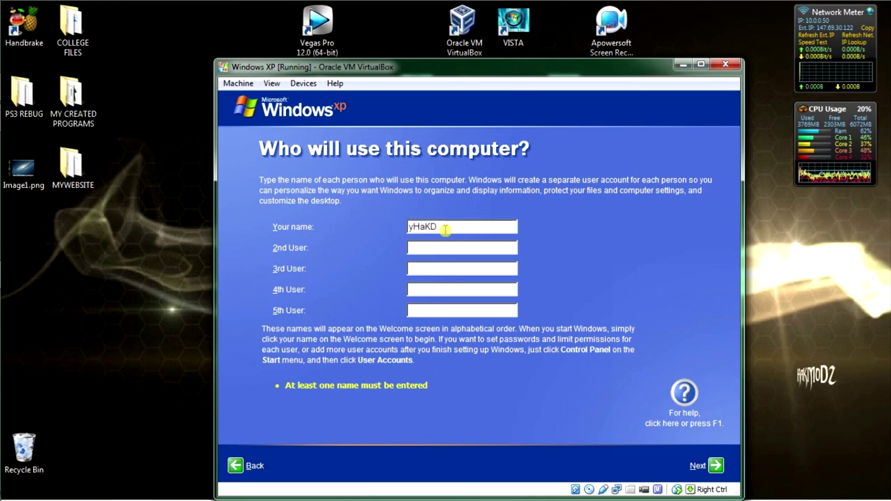
text(Mo)
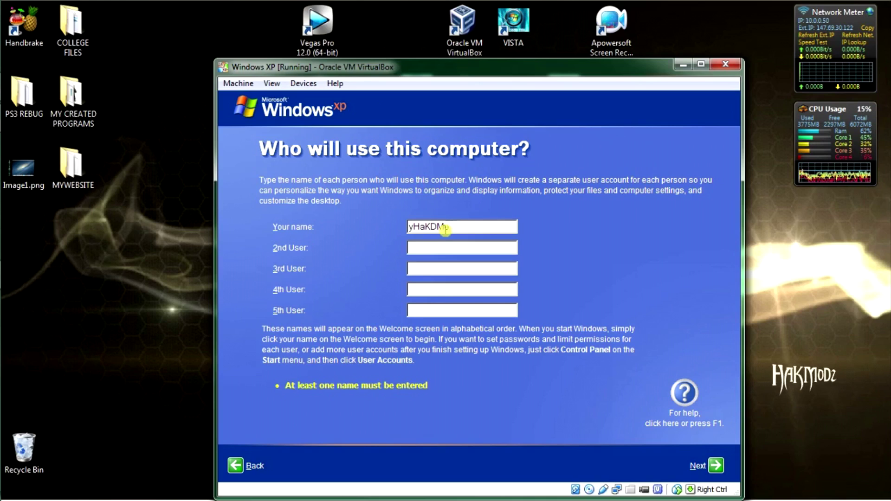
text(D)
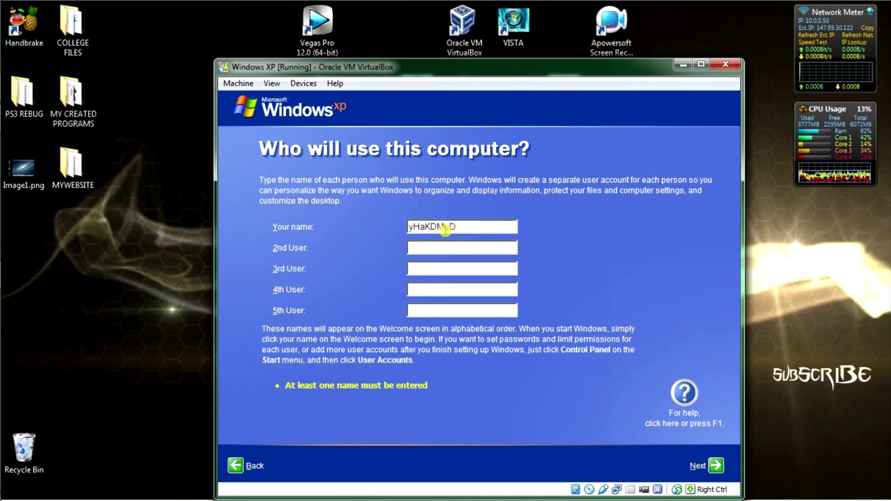
text(z)
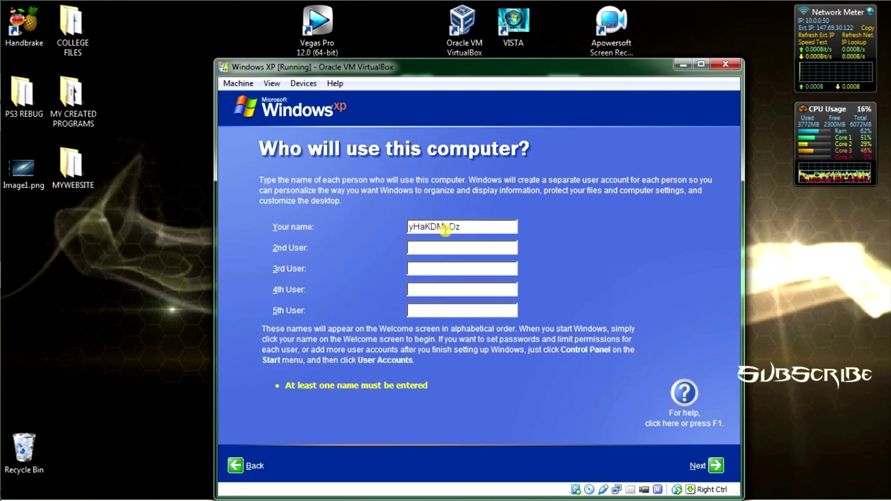
click(413, 227)
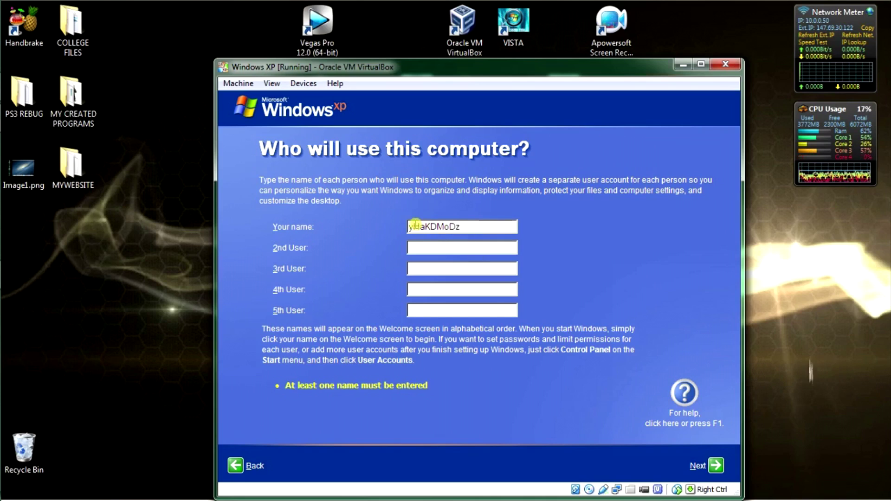
key(BackSpace)
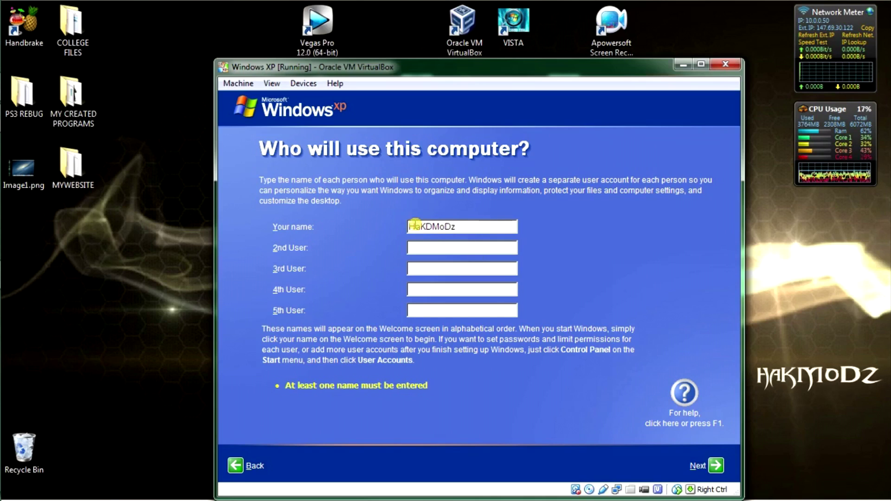
click(716, 466)
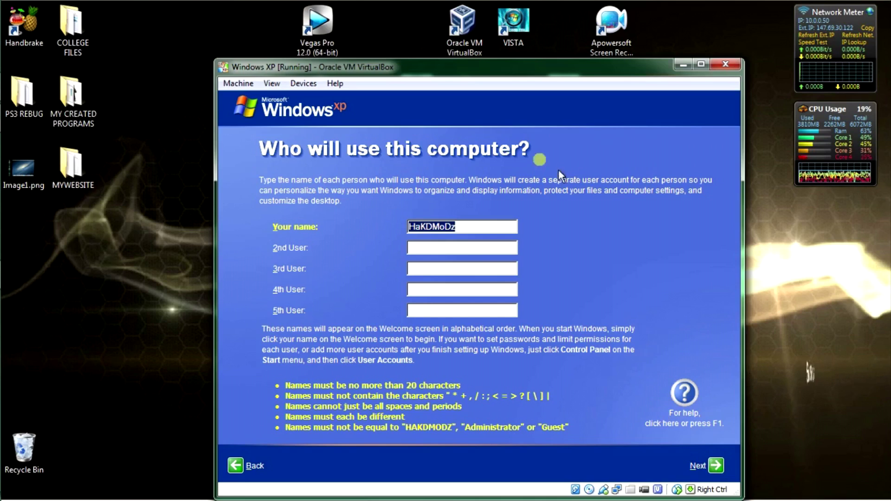
Step: Append a ™ symbol to the user name HaKDMoDz, submit it, and finish the Windows setup
click(480, 229)
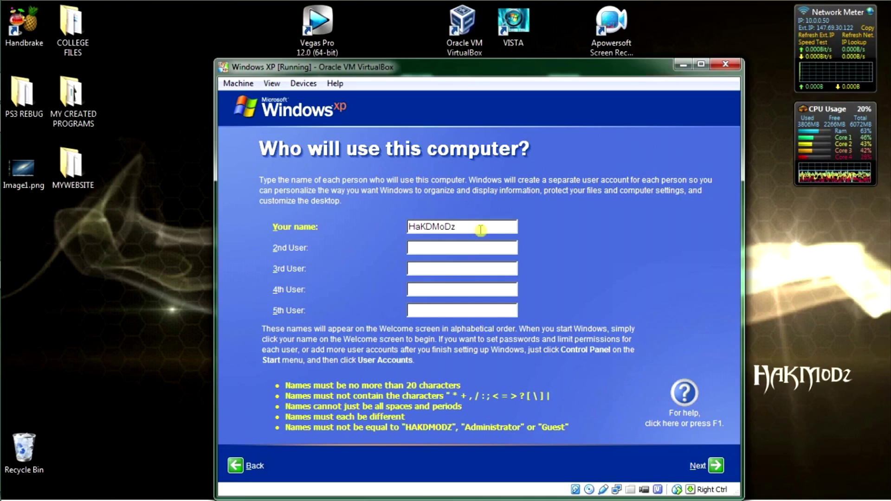
text(")
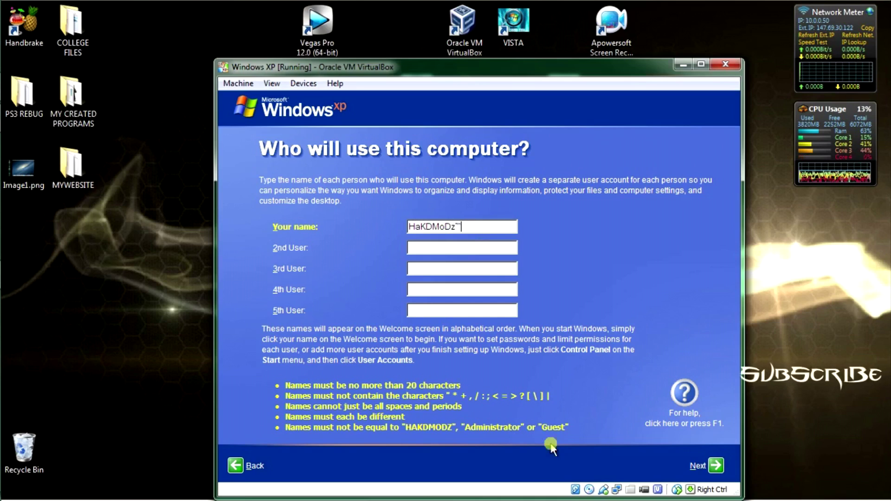
click(717, 471)
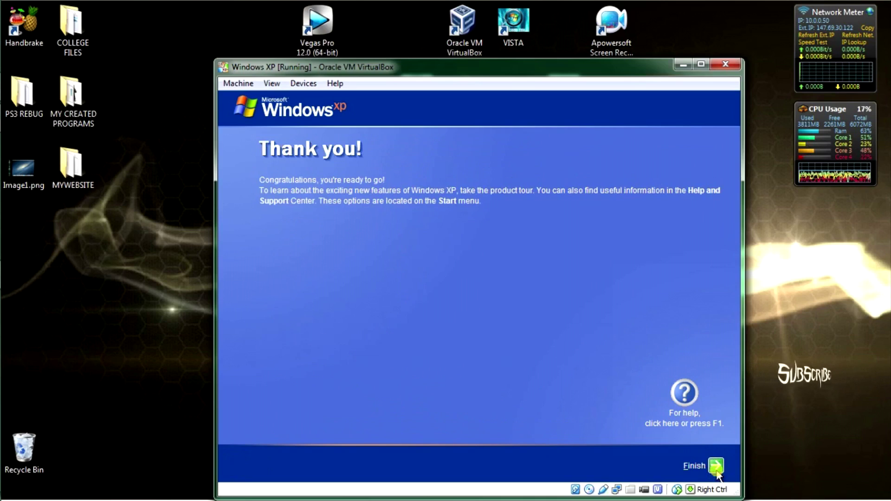
click(716, 466)
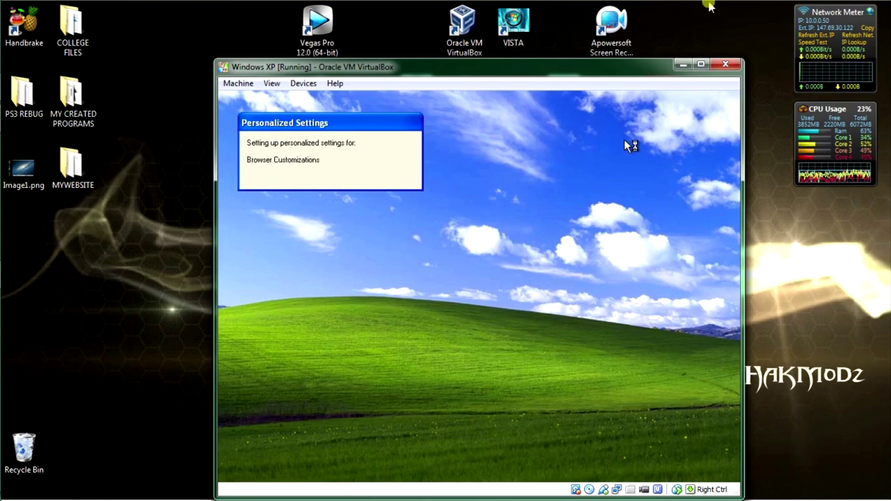
Step: Maximize the virtual machine window, close the guest's Start menu, and insert the Guest Additions CD image
click(701, 64)
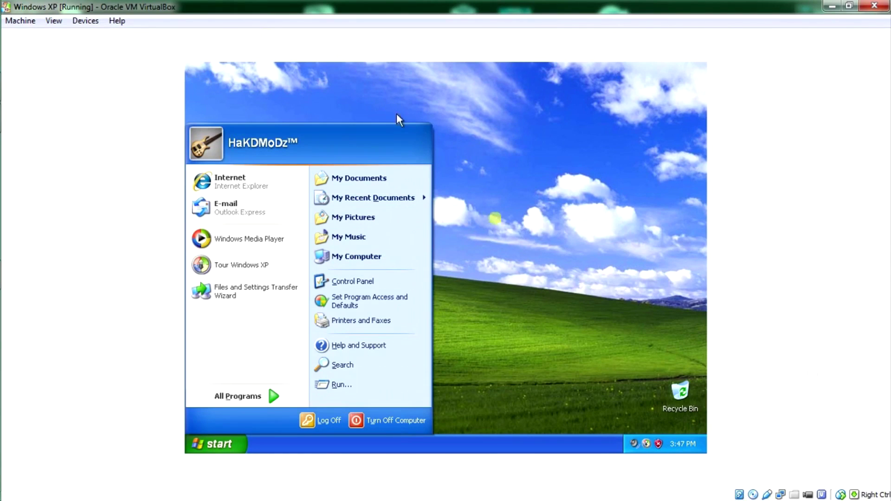
click(542, 271)
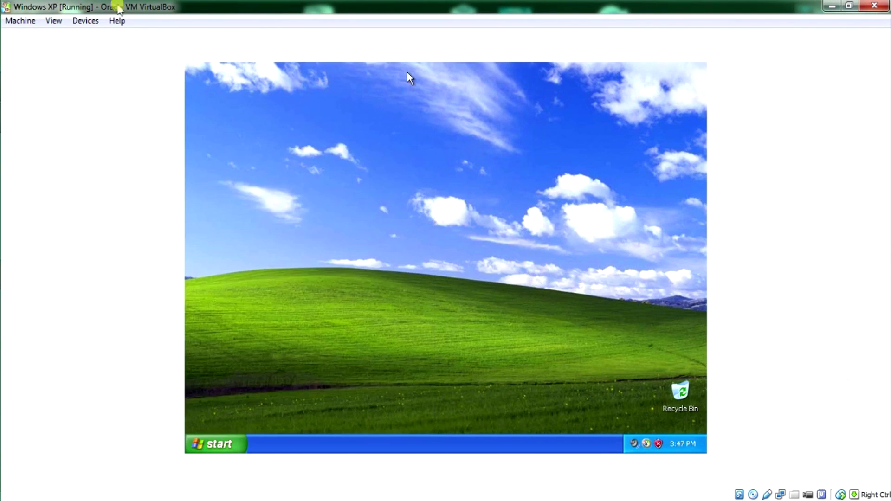
click(74, 25)
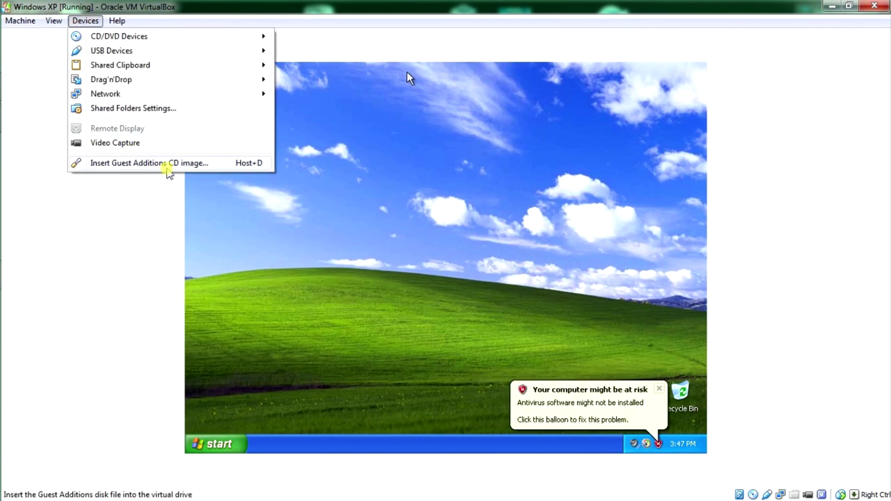
click(170, 163)
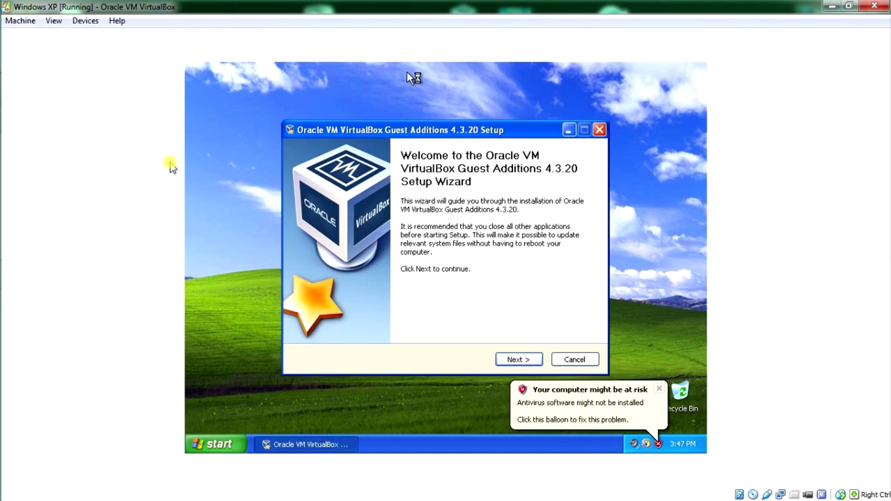
Step: Install VirtualBox Guest Additions 4.3.20 in the default folder, trying to include Direct3D Support but proceeding without it
click(516, 358)
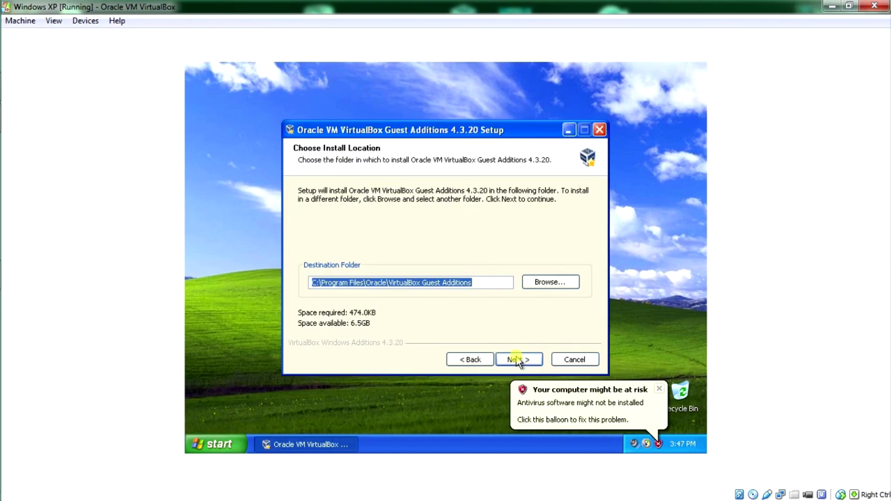
click(519, 360)
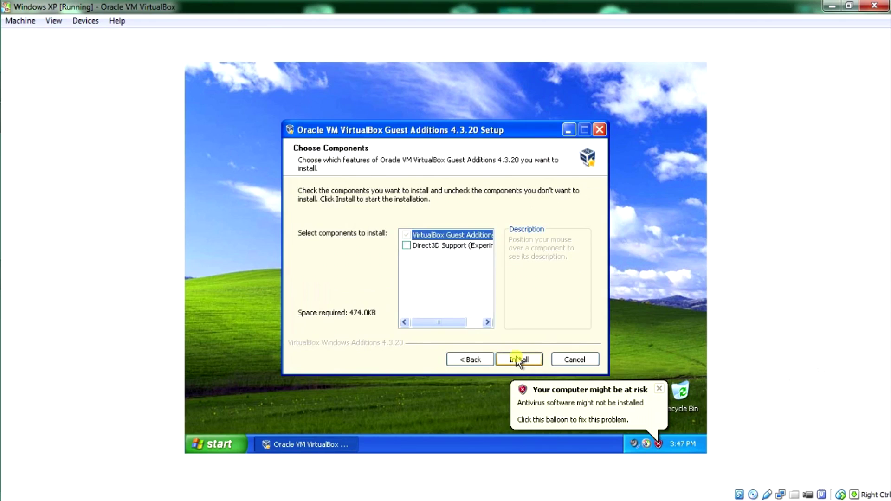
click(406, 246)
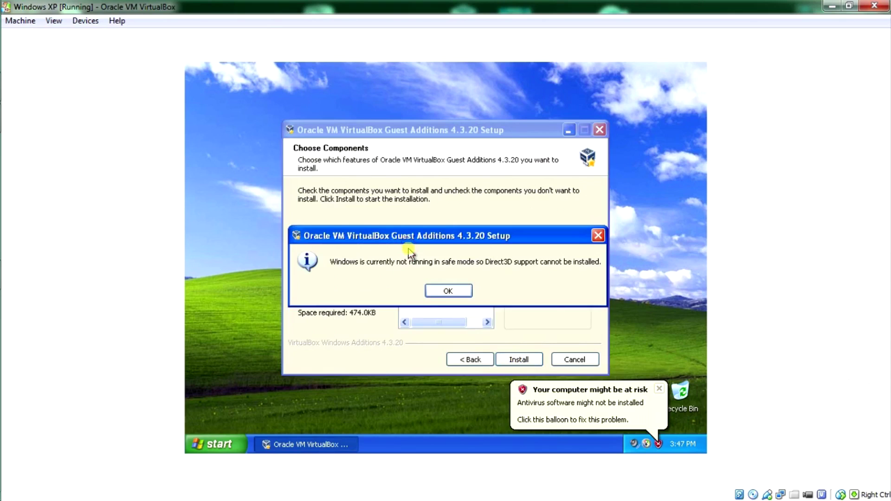
click(438, 289)
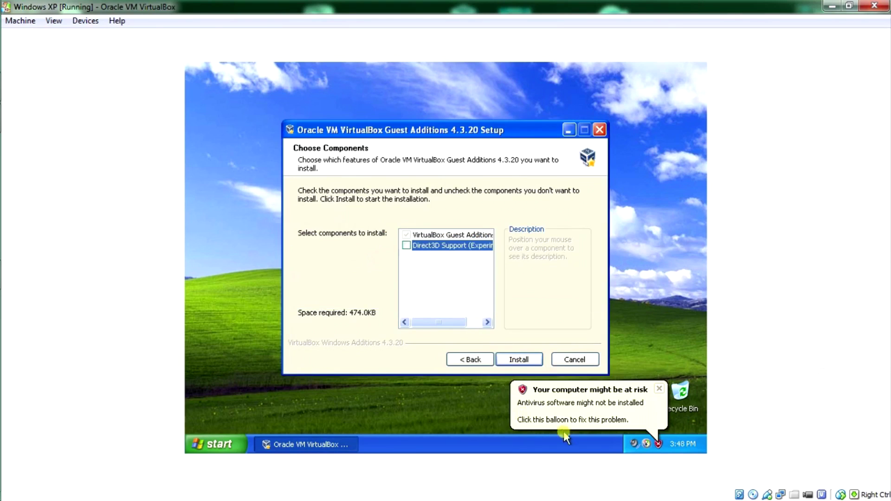
click(519, 360)
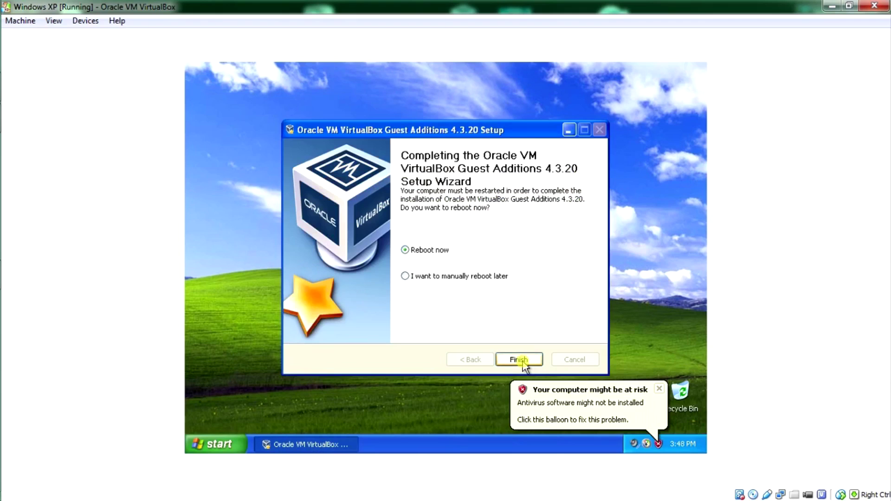
Step: Finish the Guest Additions setup with Reboot now and restore the virtual machine window to its smaller size
click(519, 359)
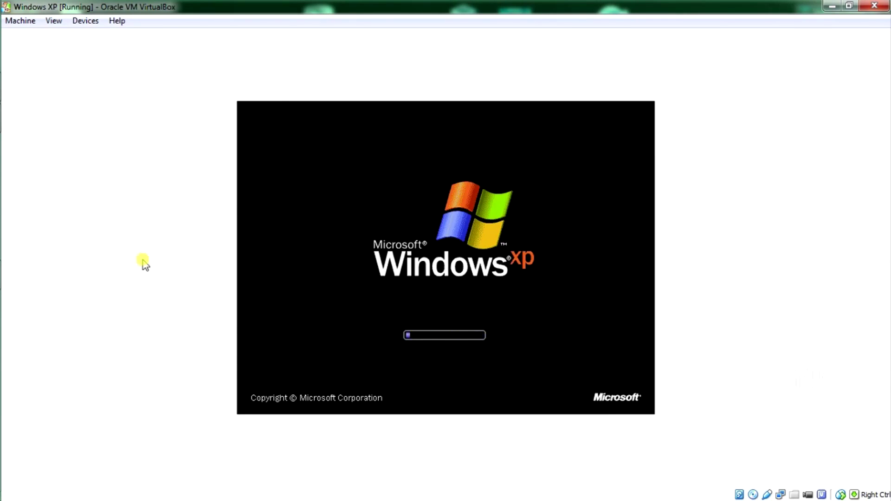
double_click(416, 8)
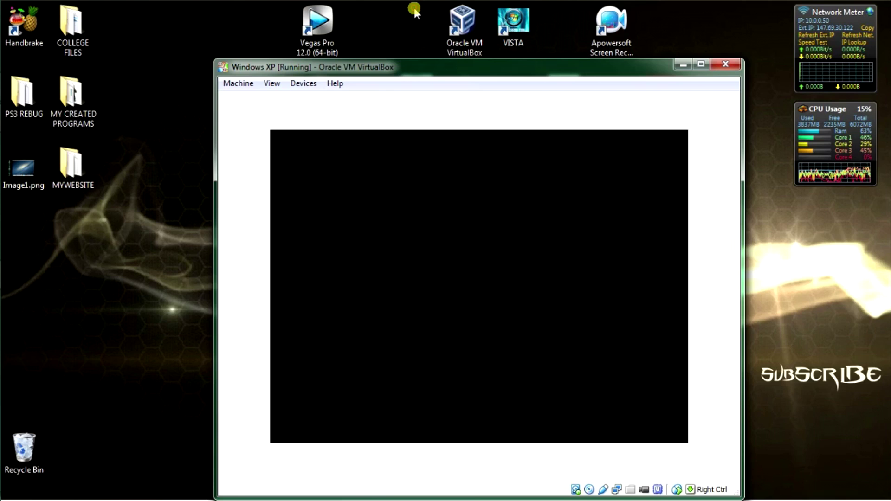
Step: Maximize the virtual machine window and try out fullscreen mode before returning it to windowed mode
double_click(435, 69)
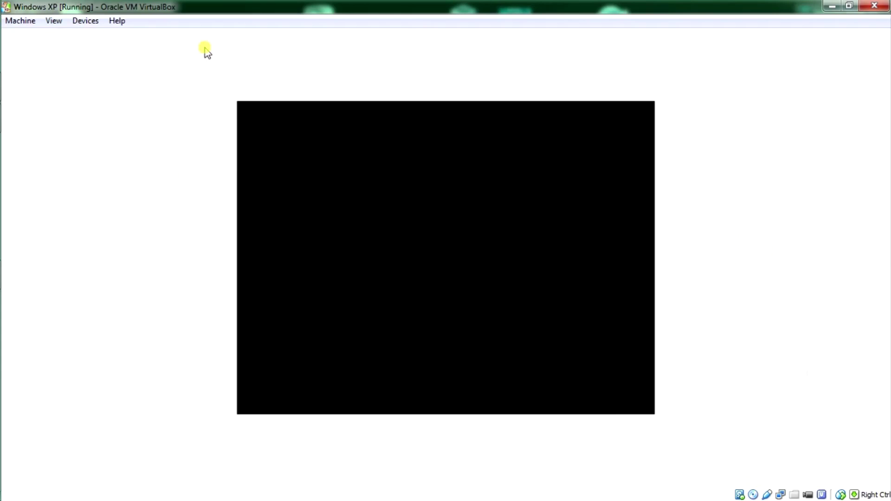
click(49, 21)
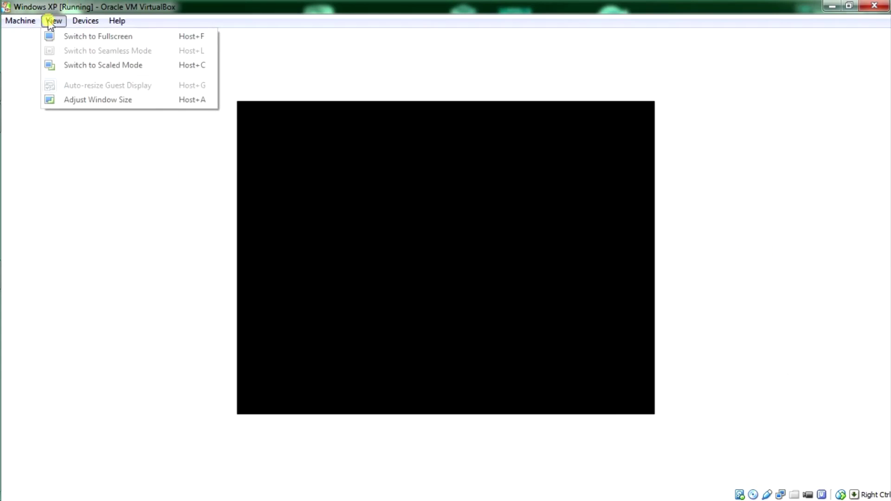
click(66, 40)
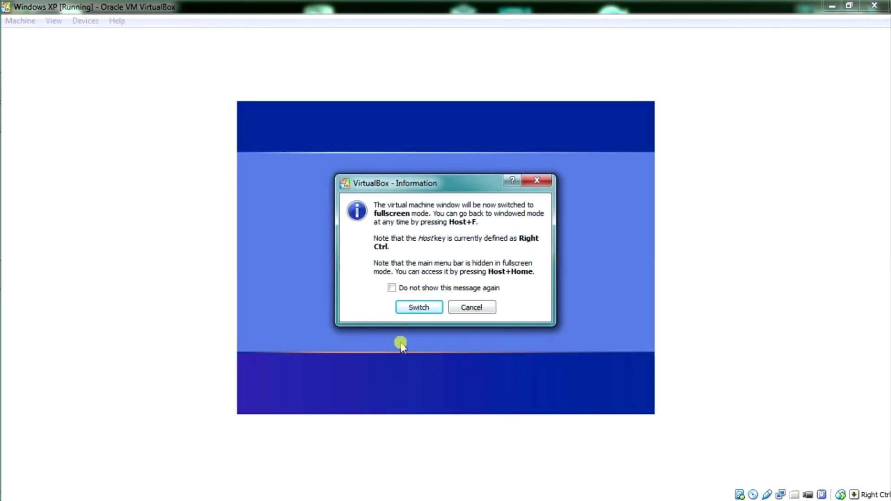
click(428, 309)
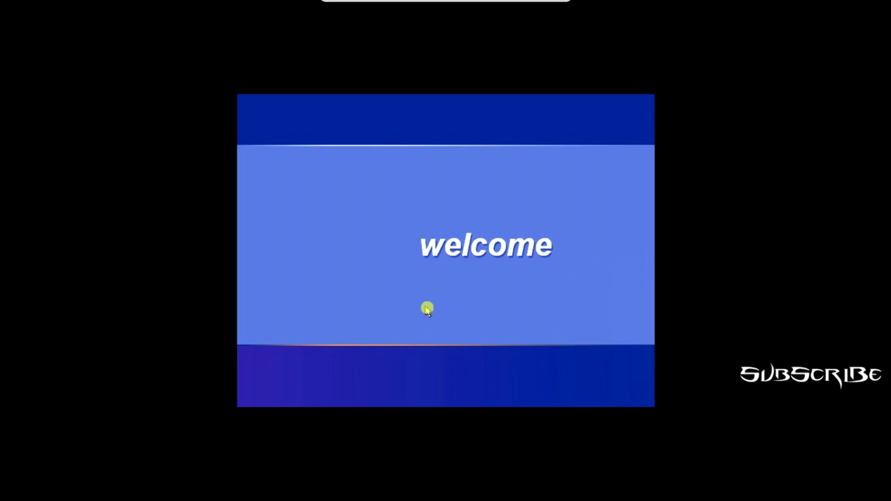
mouse_move(416, 5)
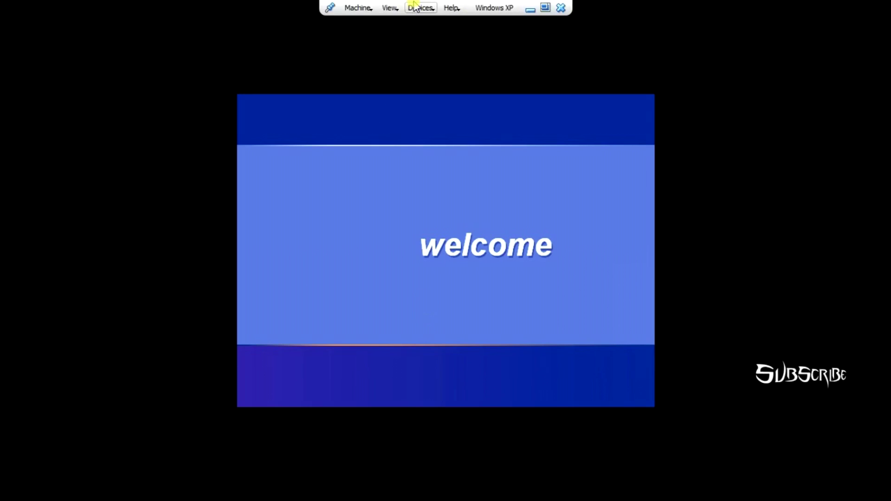
click(390, 7)
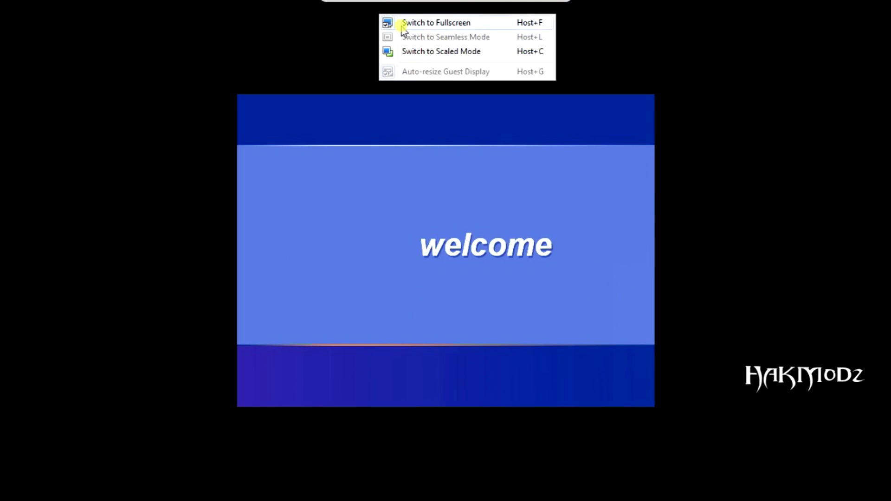
click(398, 23)
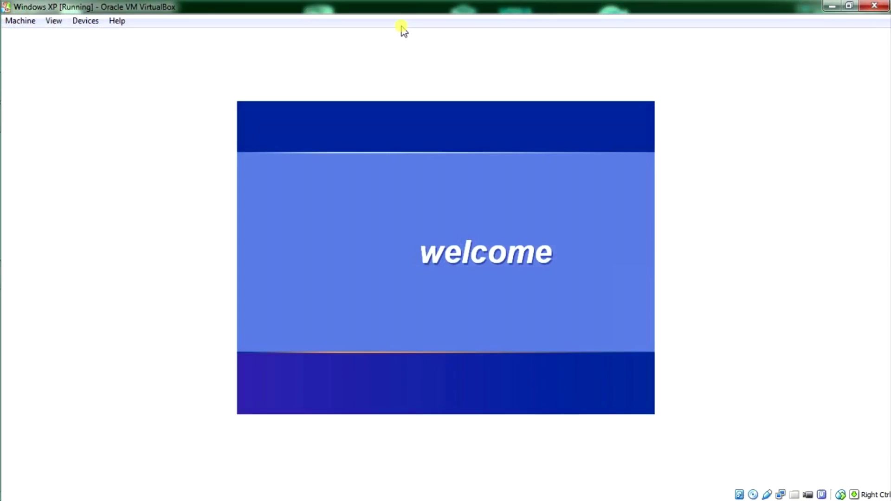
click(53, 24)
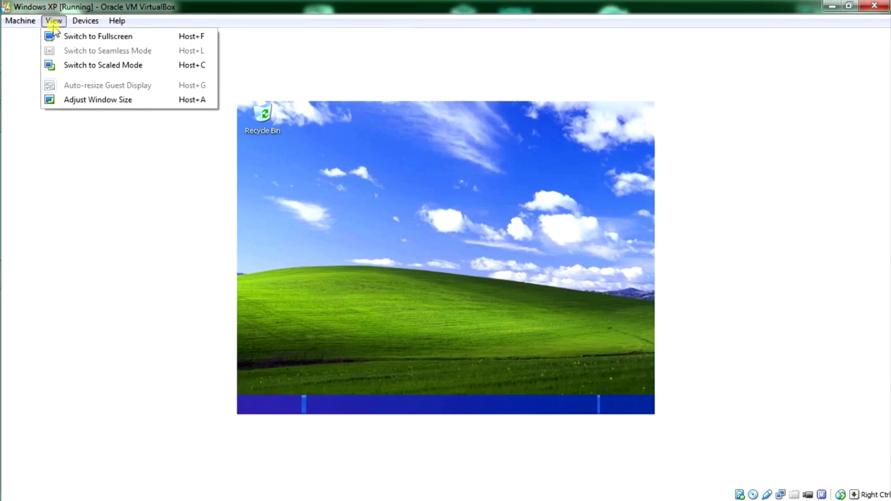
mouse_move(83, 22)
mouse_move(54, 21)
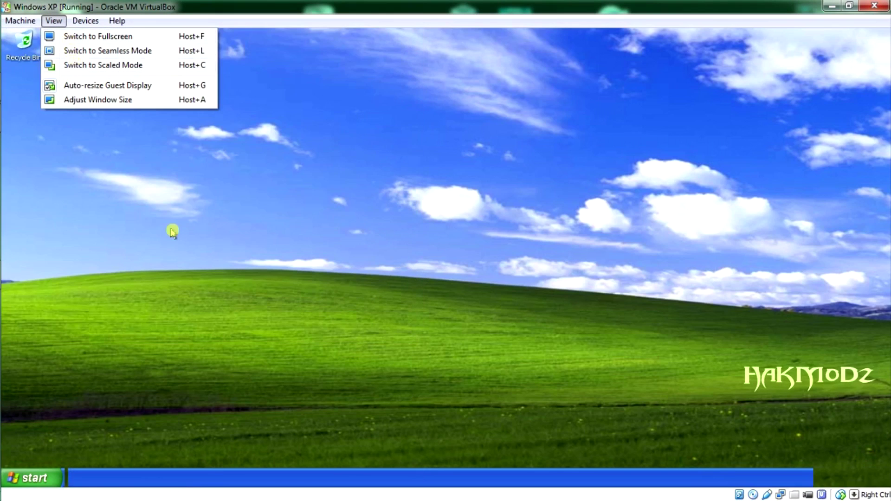
click(277, 366)
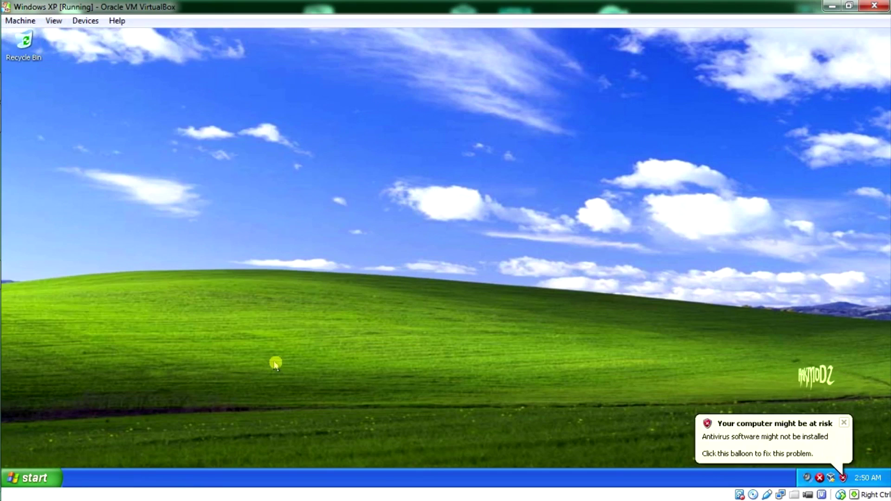
Step: Launch Notepad inside the Windows XP guest by running the command notepad.exe
click(38, 478)
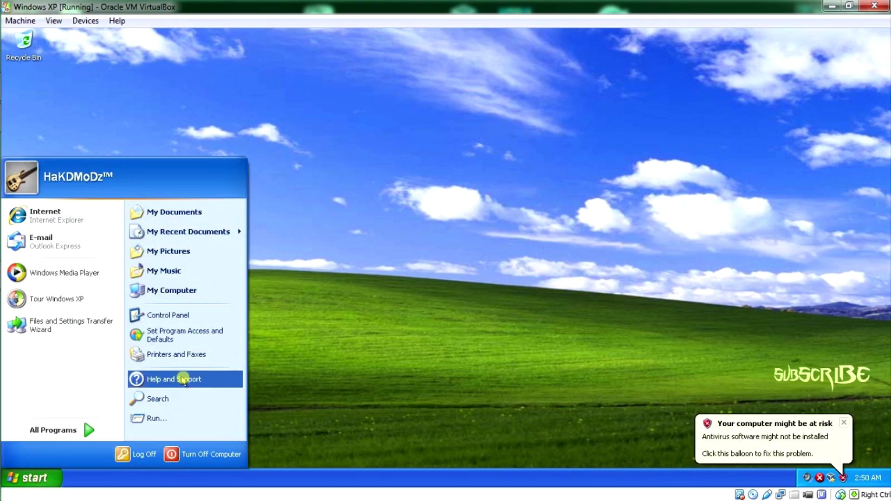
click(168, 422)
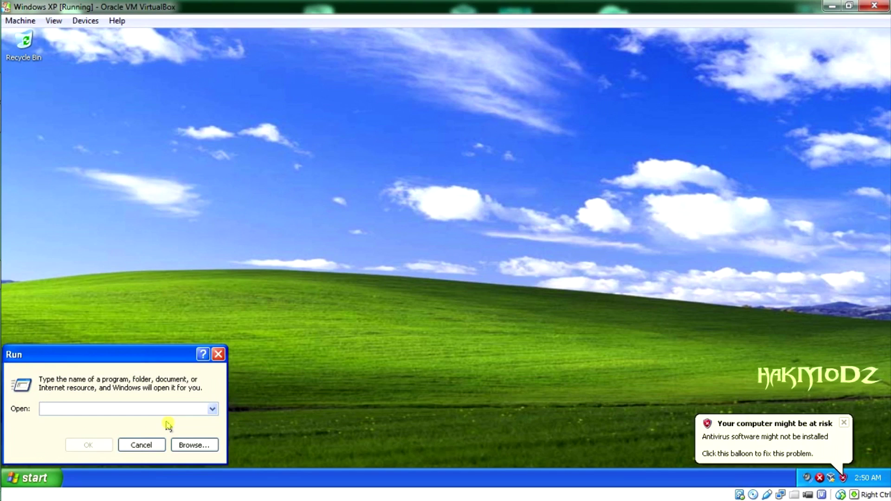
text(not)
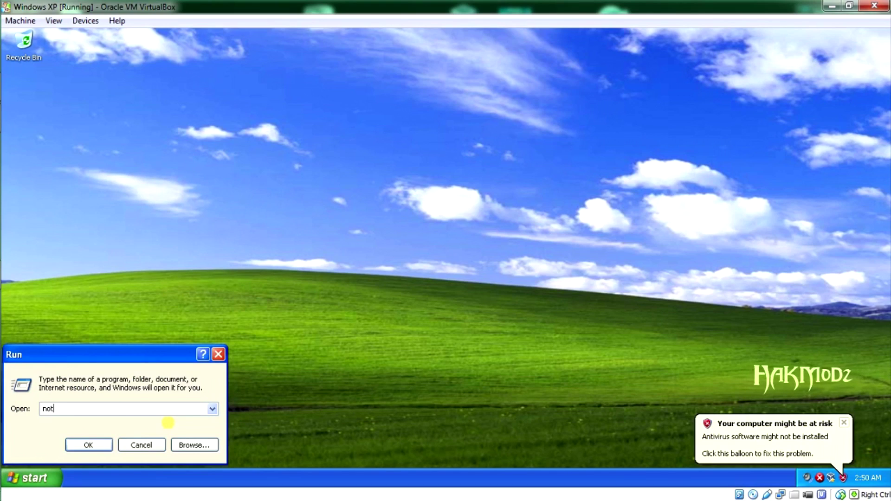
text(epad.exe)
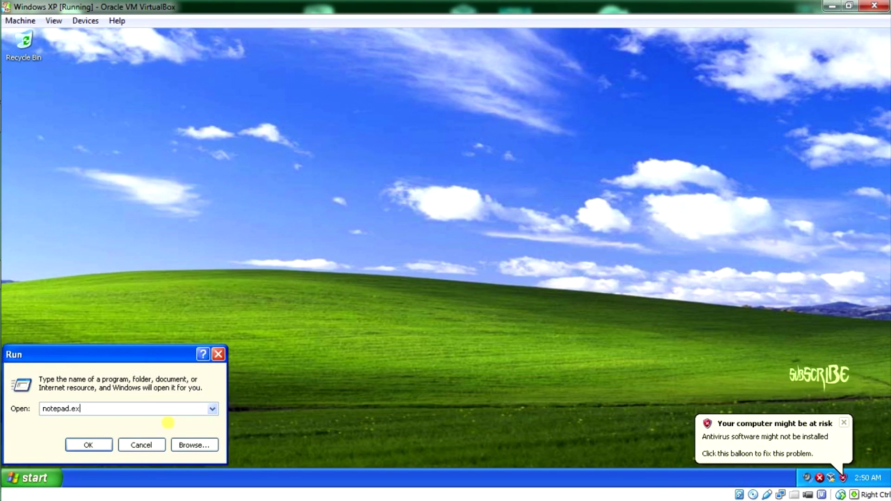
key(Return)
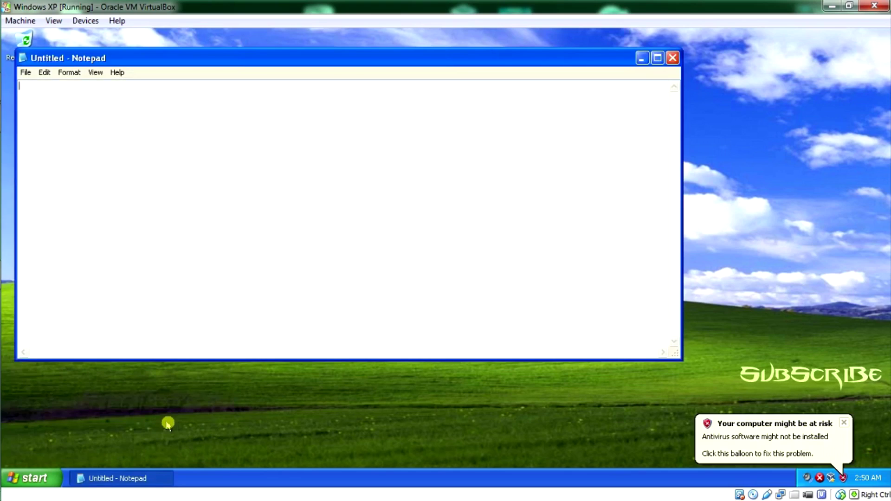
Step: Enter the text bushhidthefacts, save the document to the Desktop as facts, and close Notepad
text(bushhidthefacts)
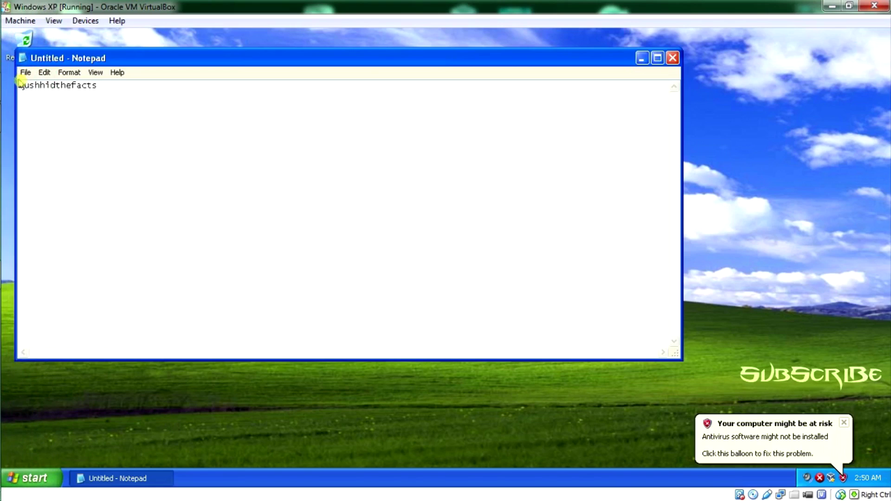
click(26, 74)
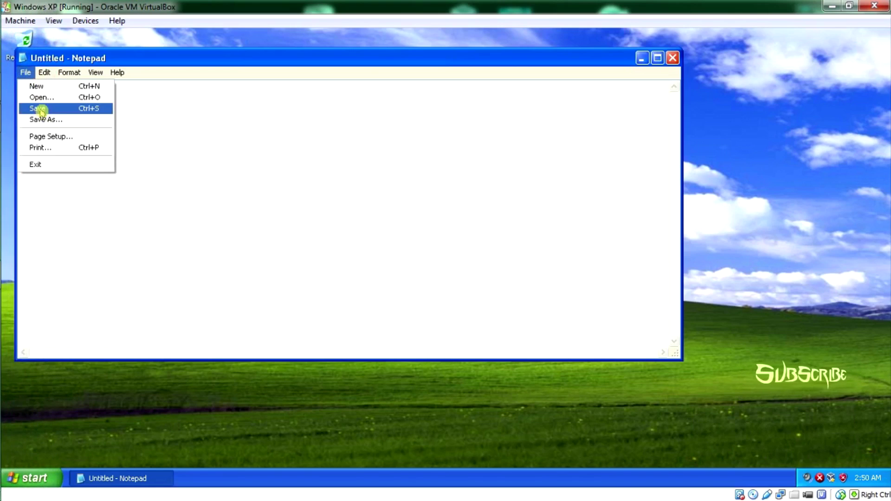
click(37, 108)
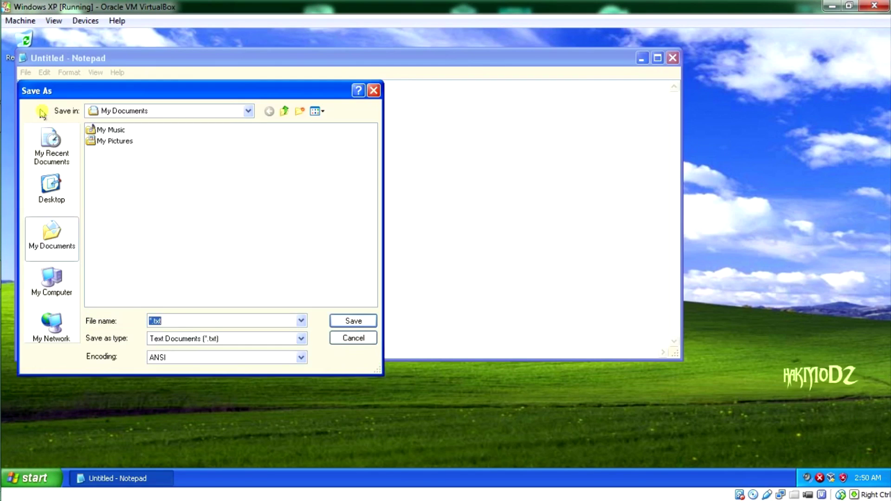
text(facts)
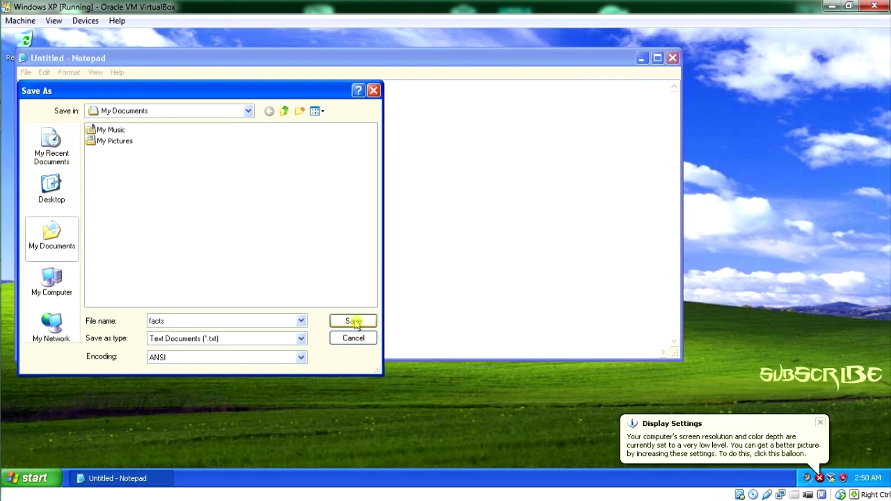
click(50, 191)
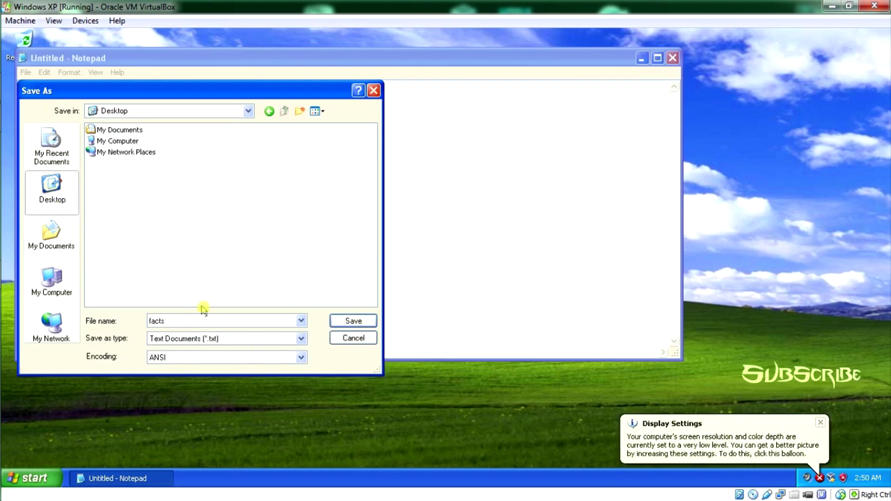
click(353, 320)
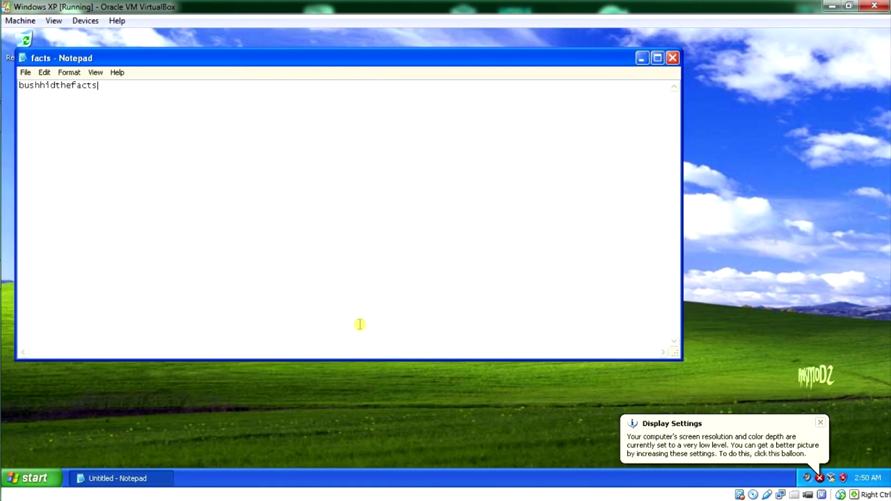
click(671, 58)
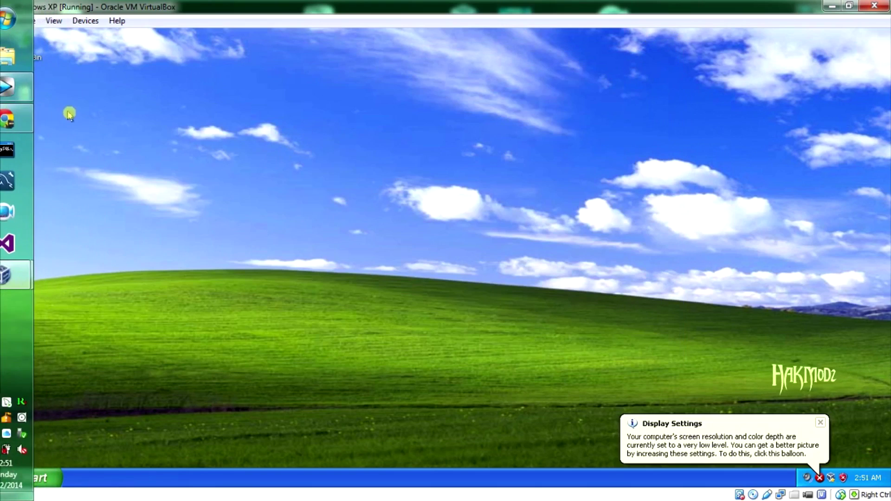
Step: Reopen the facts file, add spaces so it reads "bush hid the facts", save it, and close Notepad
double_click(24, 94)
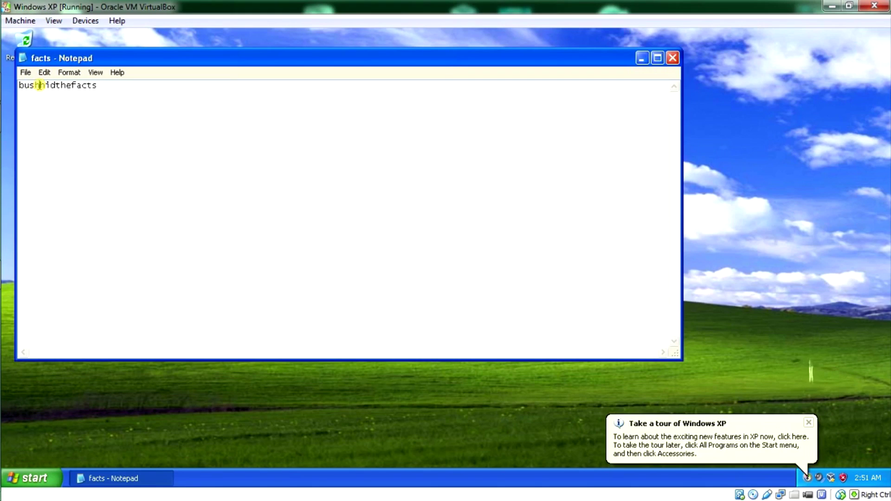
click(39, 84)
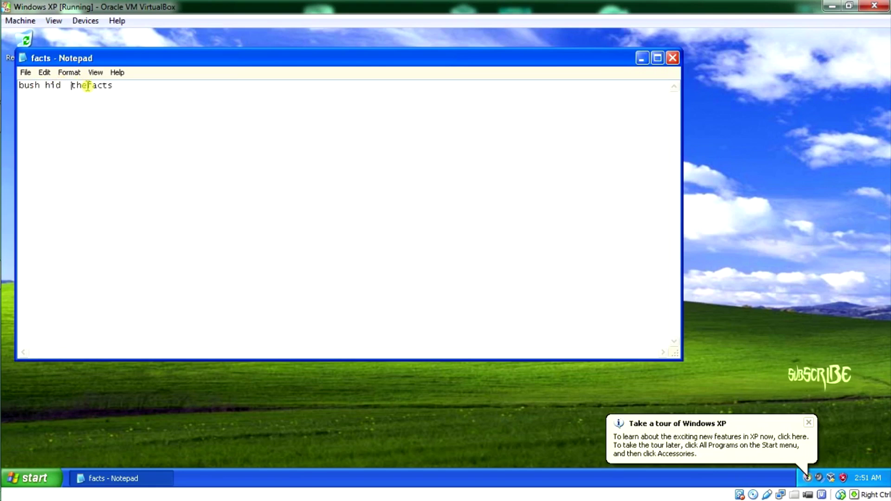
text(\)
key(BackSpace)
key(BackSpace)
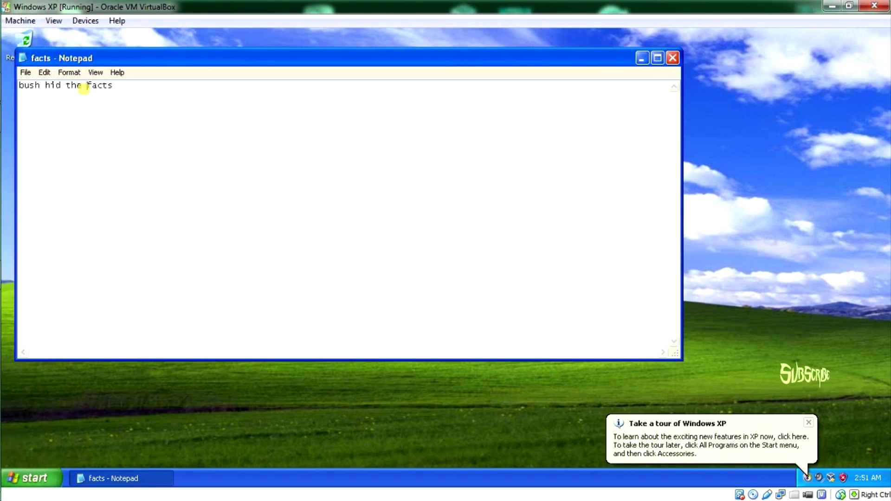
click(26, 72)
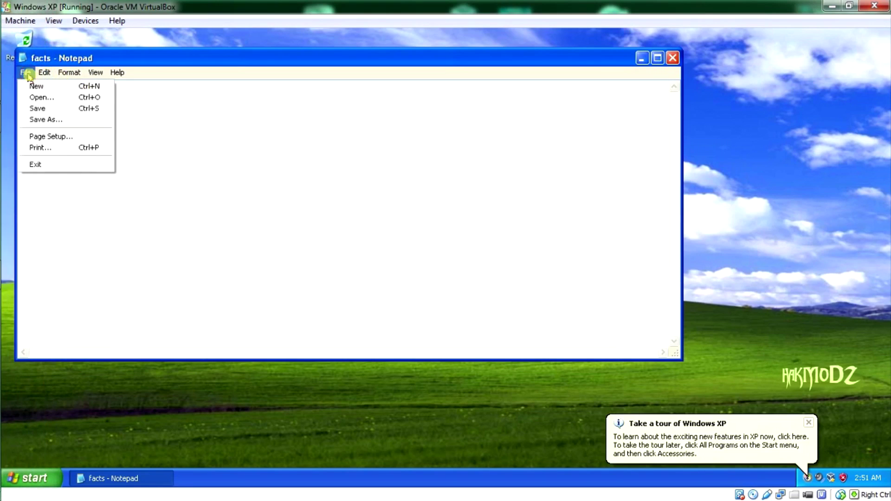
click(37, 108)
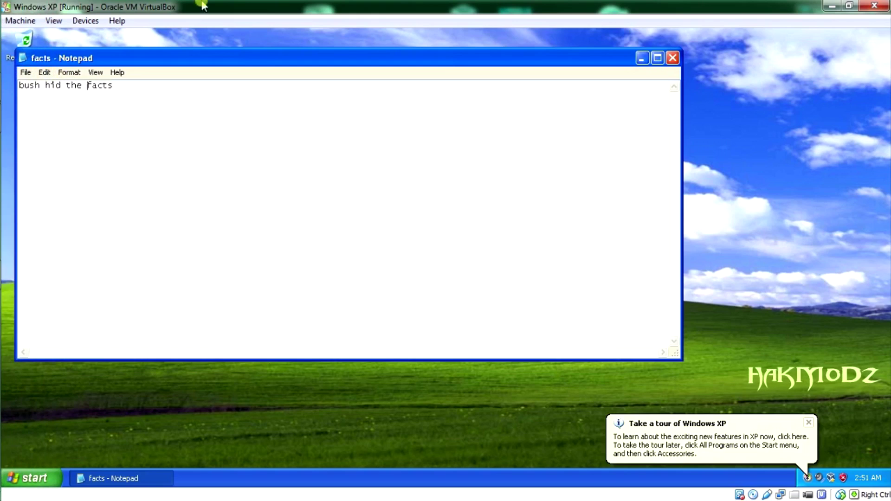
click(672, 57)
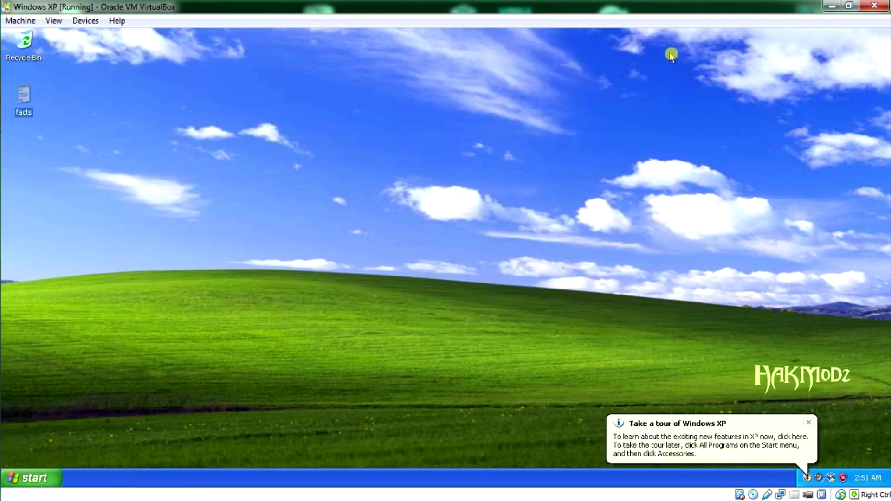
Step: Open the facts file to check its text, close it, and dismiss the Windows XP tour notification
double_click(26, 97)
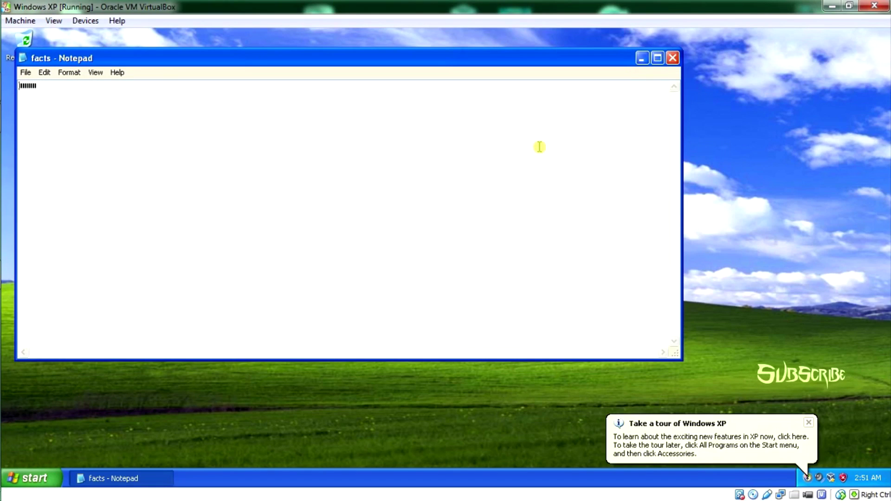
click(673, 58)
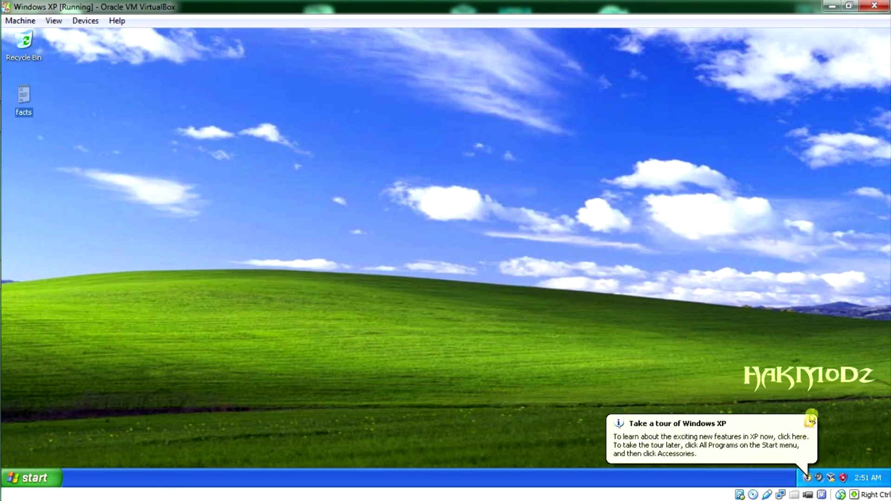
click(809, 425)
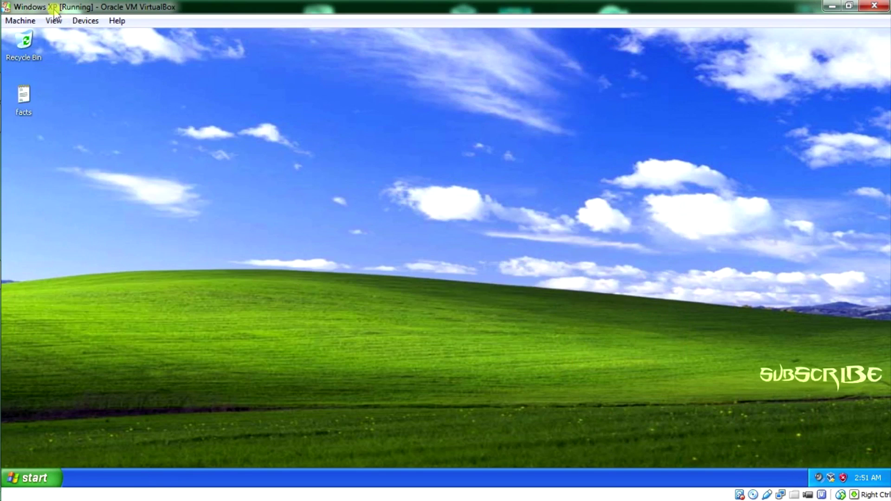
click(21, 21)
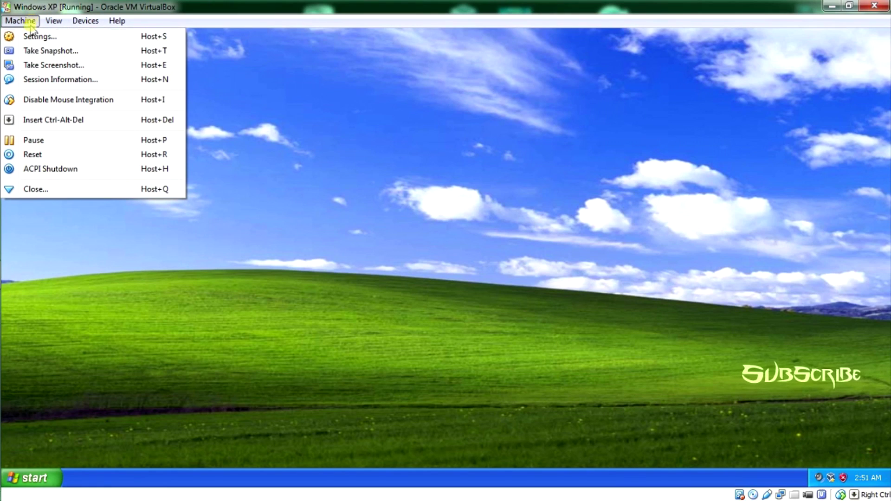
click(52, 189)
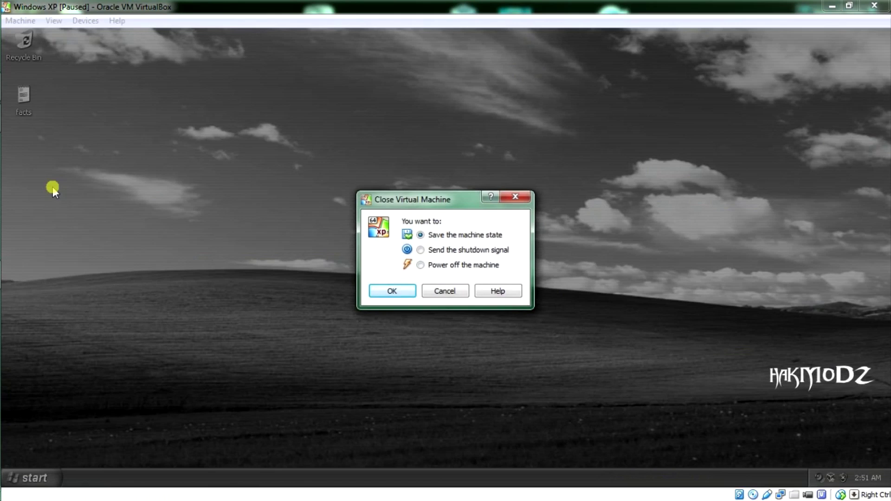
click(458, 293)
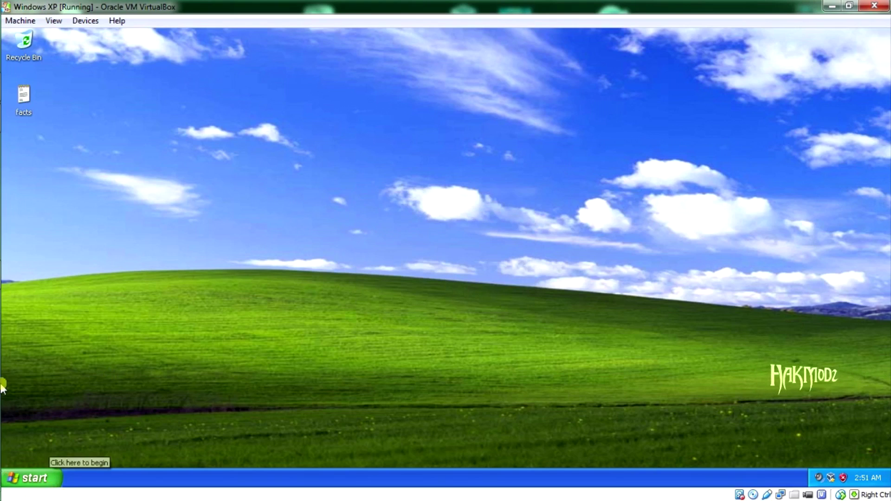
Step: Switch to VirtualBox Manager and display the snapshots of the Windows XP virtual machine
mouse_move(4, 367)
mouse_move(40, 272)
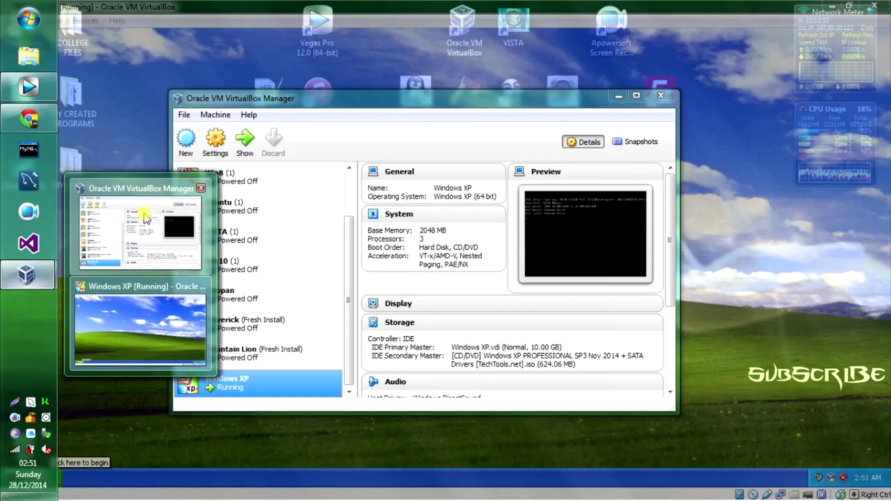
click(147, 219)
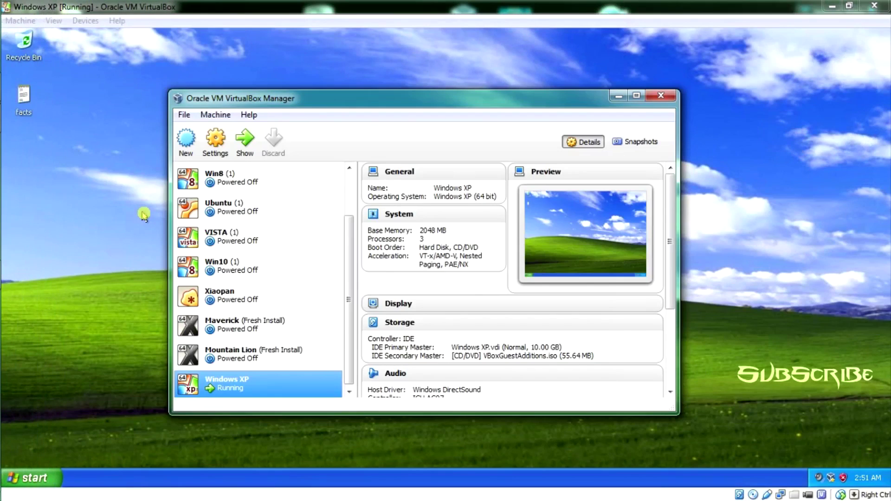
right_click(259, 386)
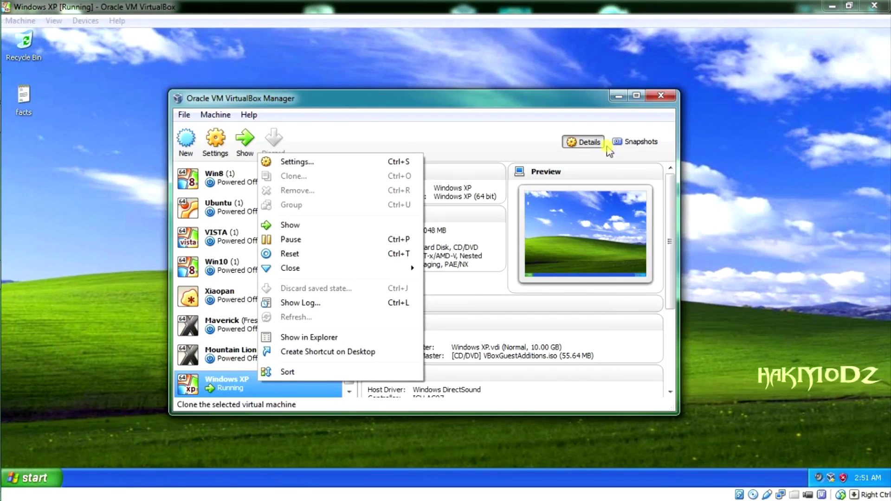
click(634, 142)
click(633, 143)
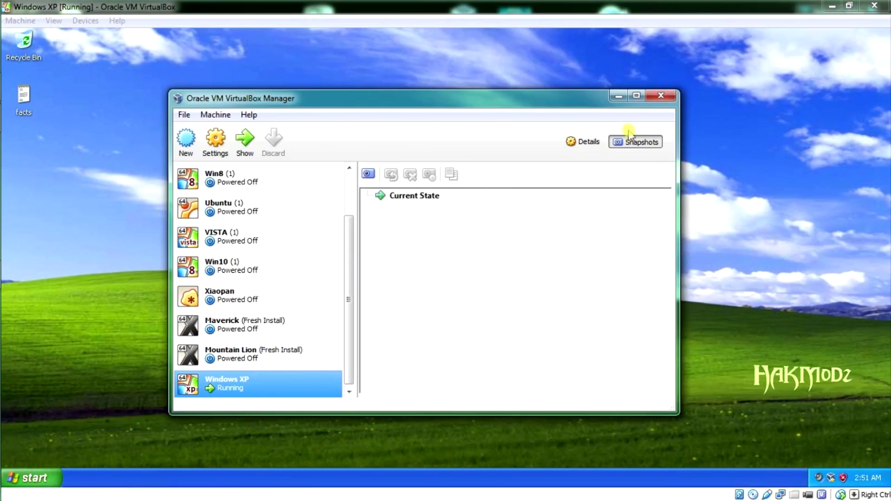
Step: Take a snapshot of the Windows XP machine named Fresh Install, with the 27-12 date as its description
click(367, 175)
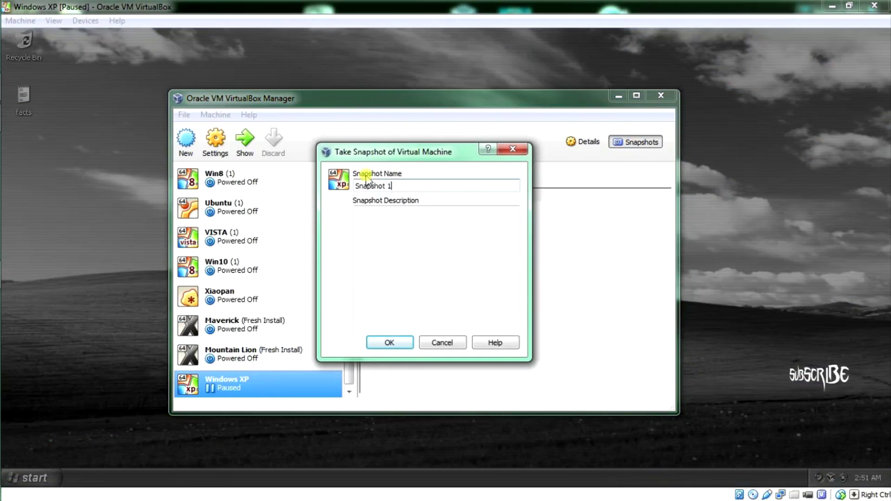
drag(392, 186, 329, 192)
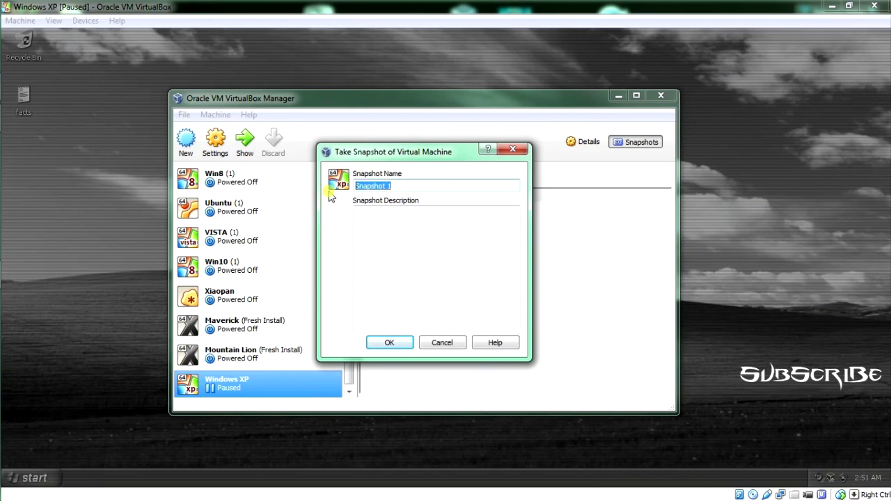
text(r)
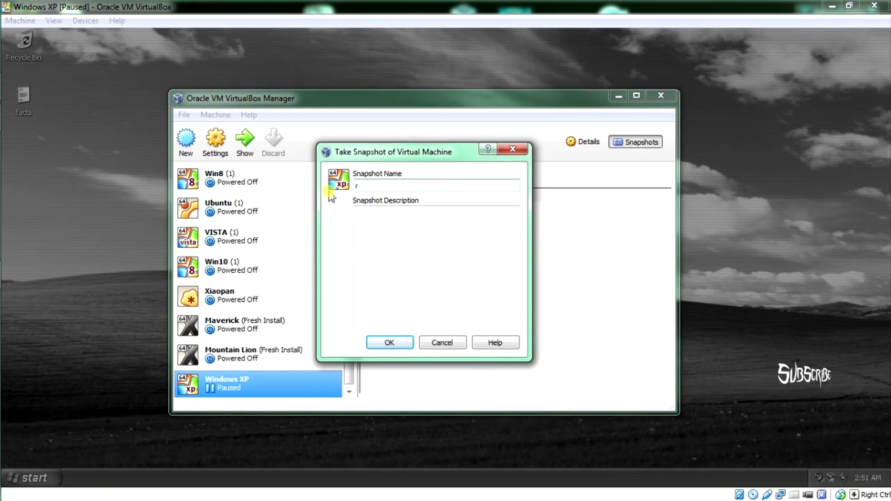
key(BackSpace)
text(Fresh Install)
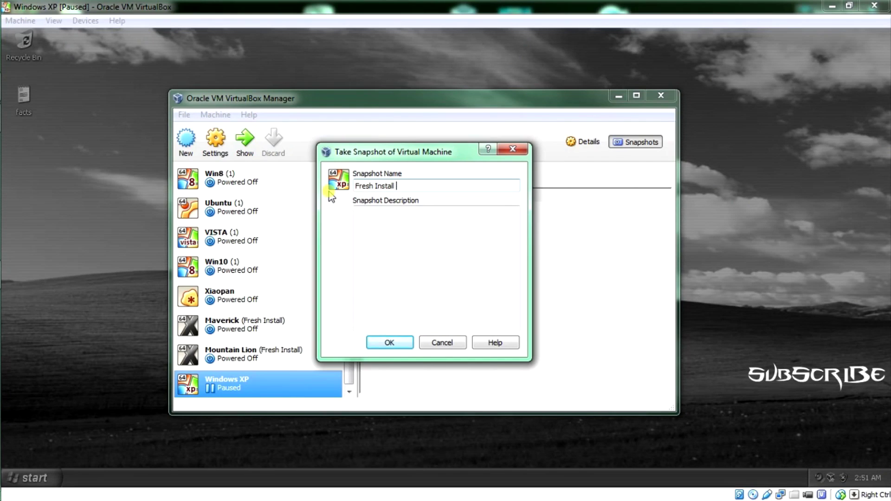
click(388, 222)
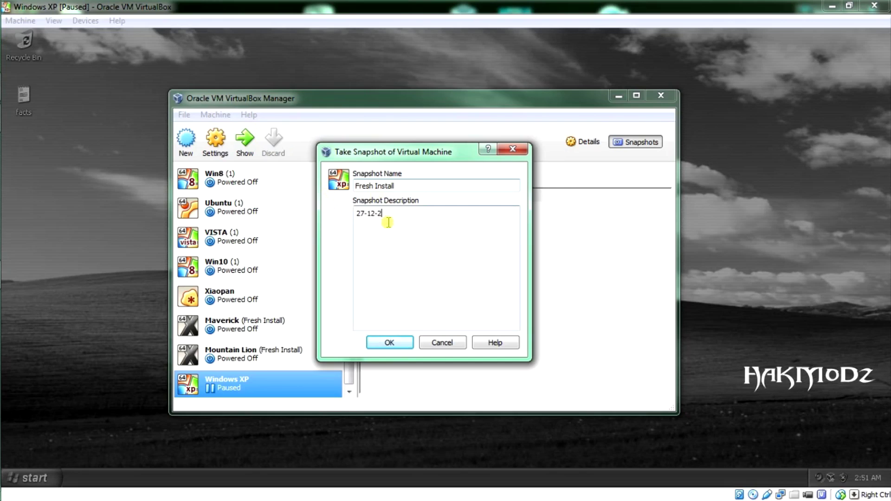
click(395, 342)
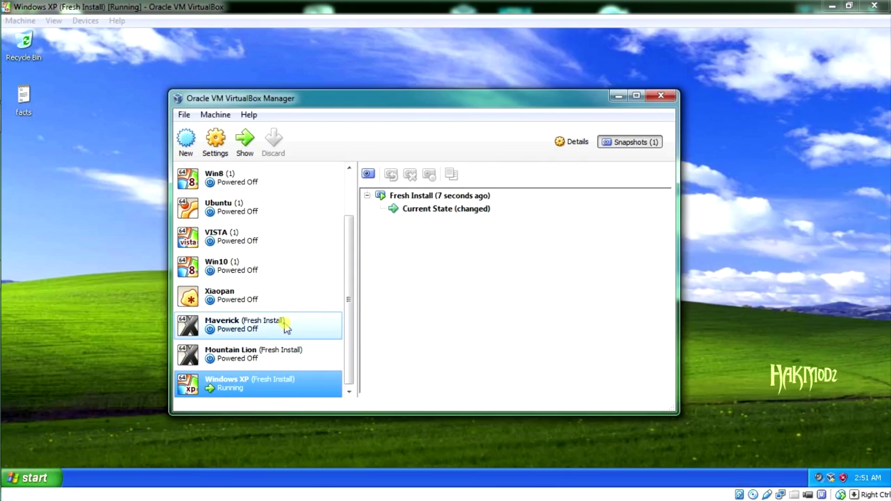
Step: Examine the Mountain Lion machine's snapshot and its current state, and return to the Windows XP machine to view its available actions
click(291, 351)
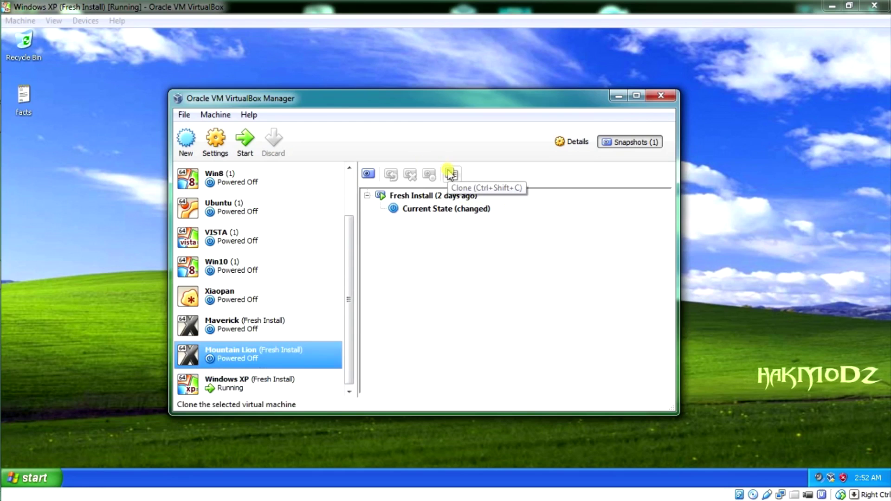
click(430, 212)
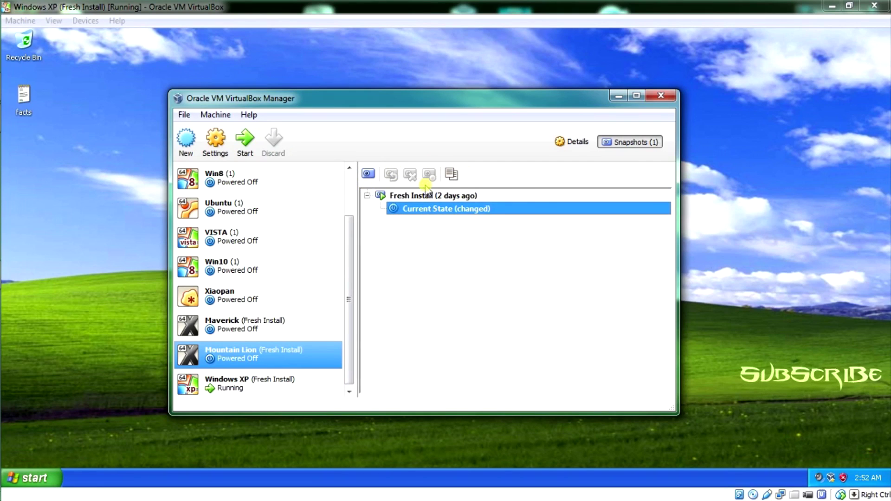
click(242, 393)
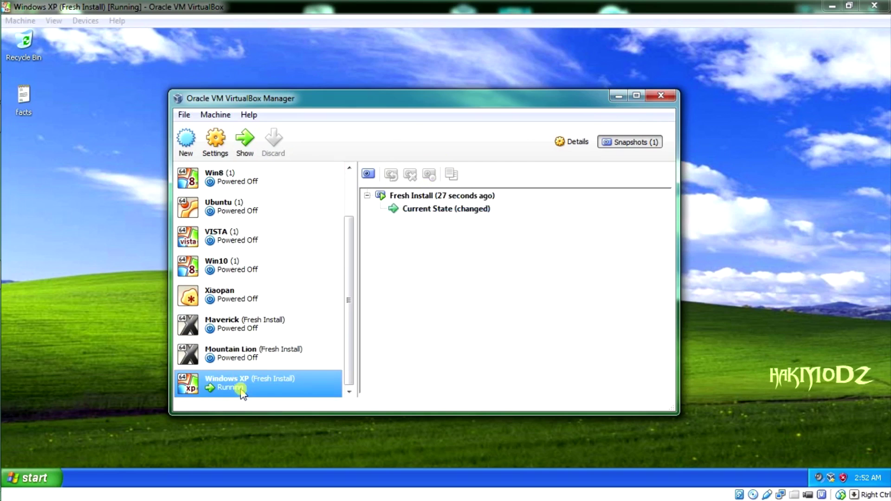
right_click(242, 393)
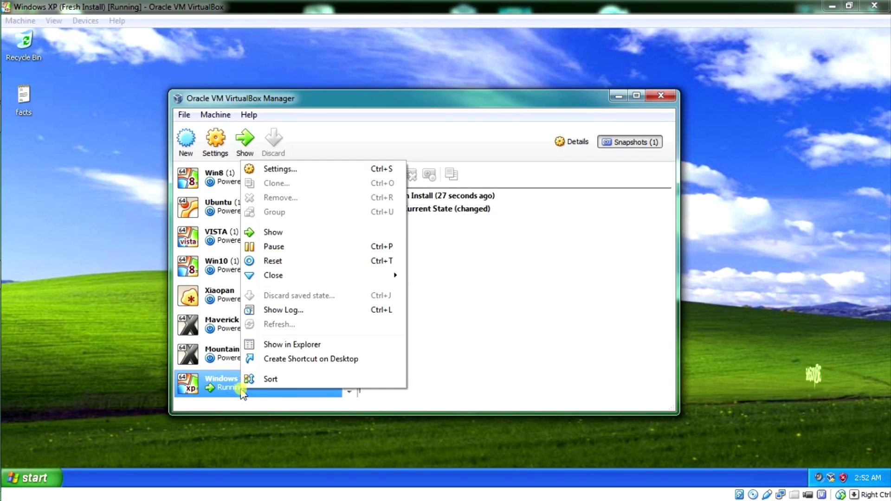
Step: Switch to the running Windows XP window, power off the machine without restoring the Fresh Install snapshot, and close VirtualBox Manager
mouse_move(0, 351)
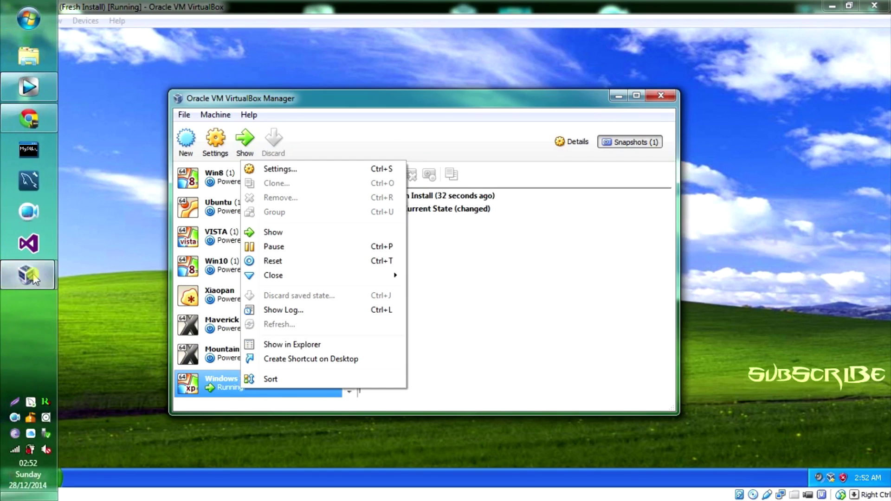
click(35, 278)
click(132, 342)
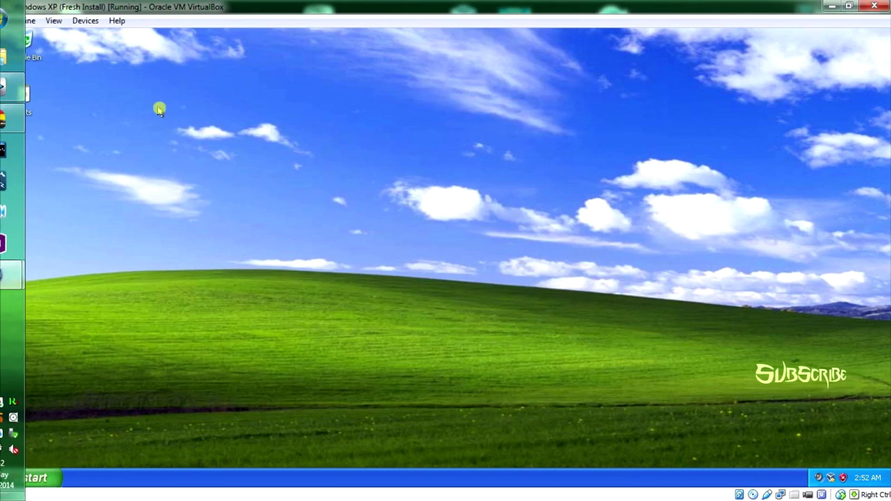
click(20, 21)
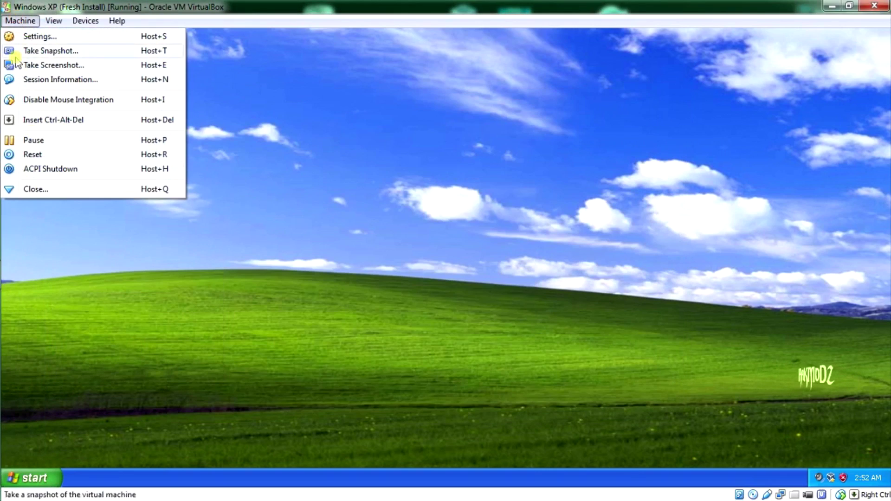
click(54, 201)
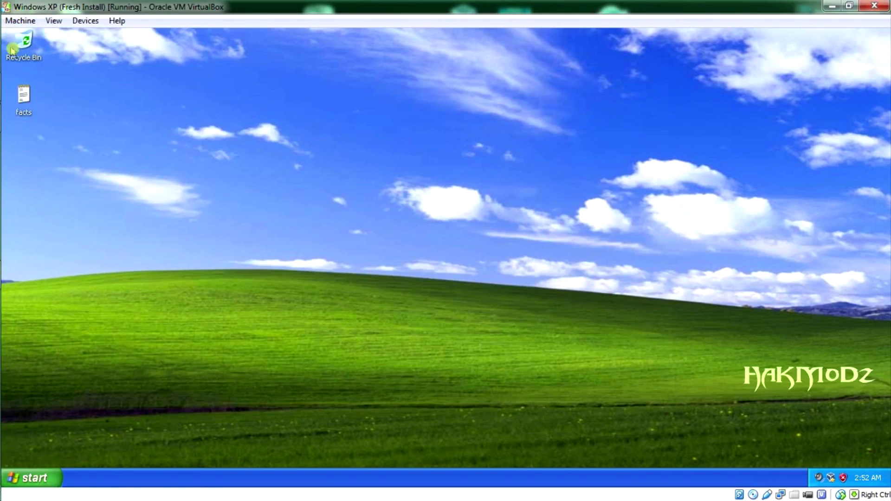
click(20, 20)
click(41, 188)
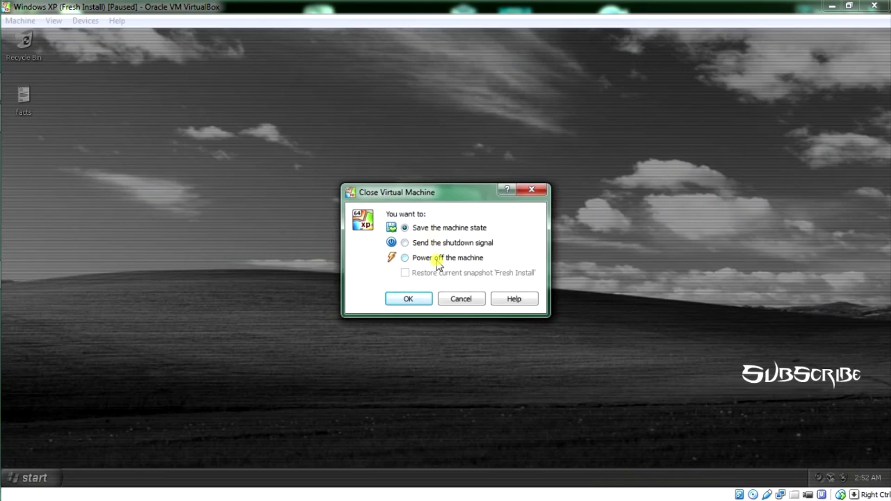
click(410, 258)
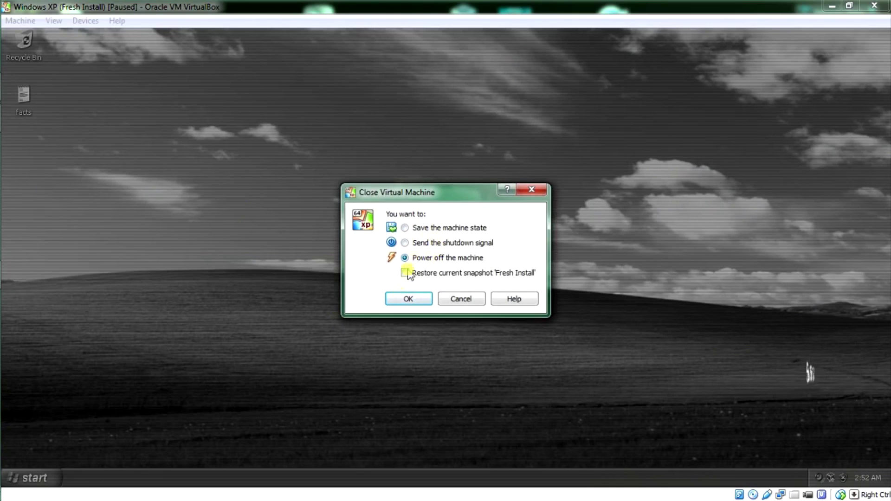
click(402, 300)
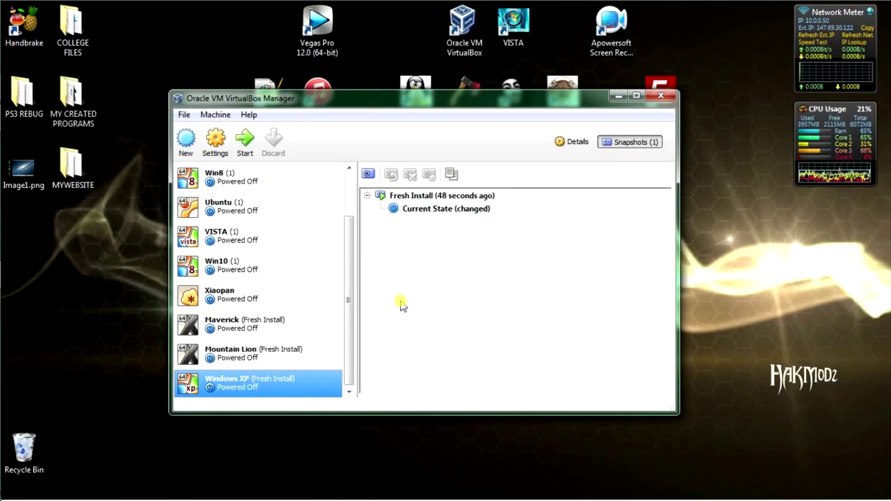
click(661, 96)
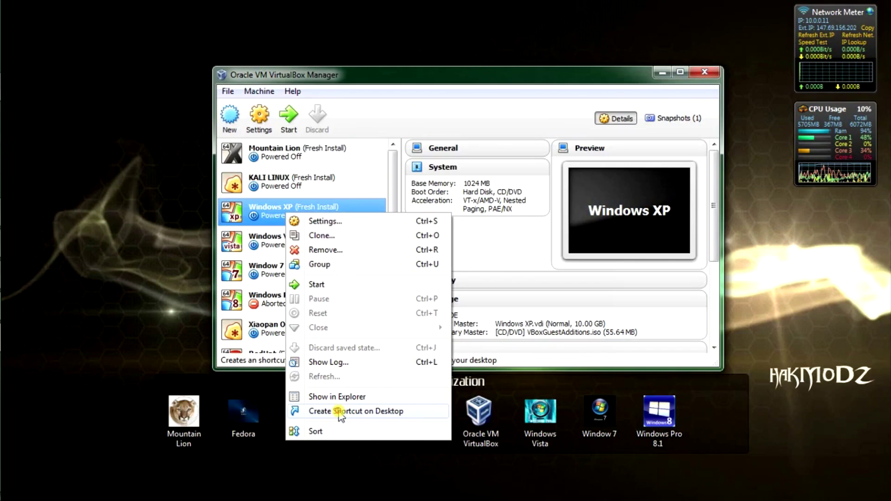
Step: Create a desktop shortcut for the Windows XP virtual machine and show the hidden desktop icons
click(338, 411)
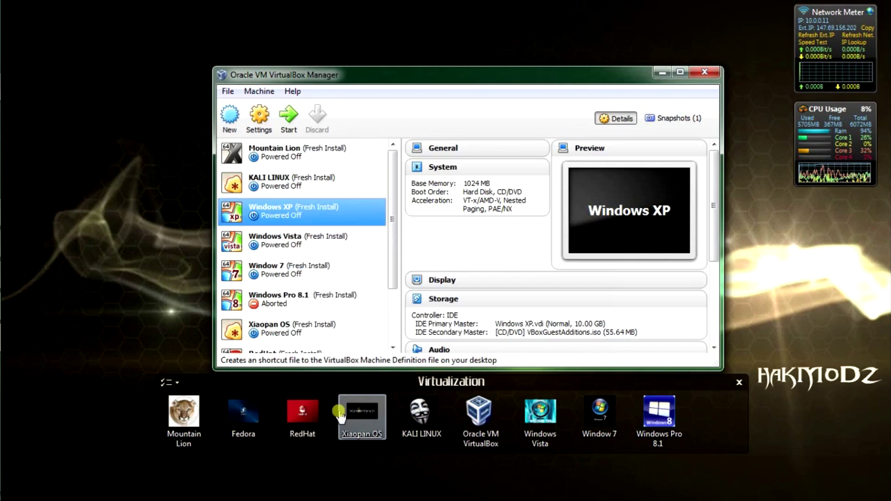
double_click(154, 208)
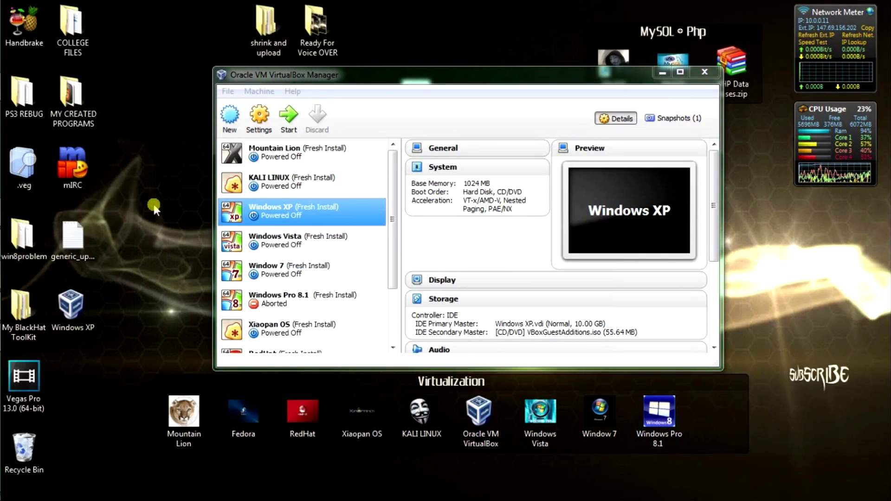
Step: Change the Windows XP desktop shortcut's icon to windowsxp.ico from the BlackHat Icons folder and apply the change
right_click(72, 314)
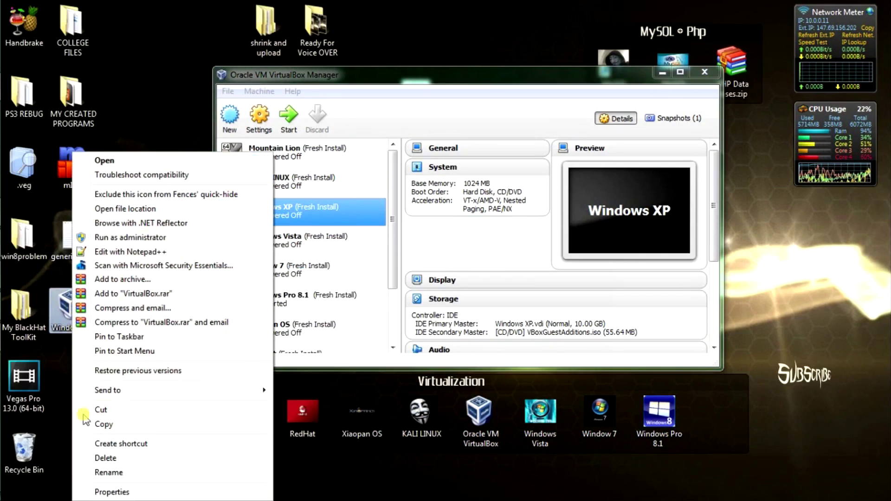
click(136, 492)
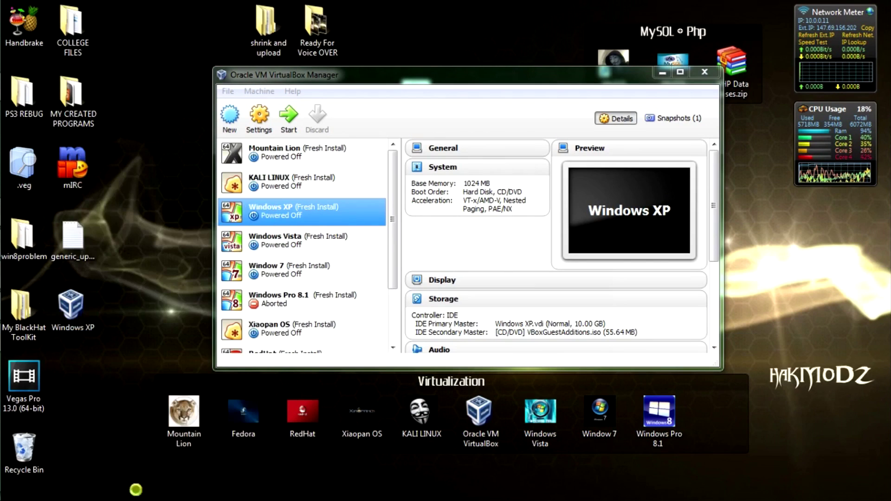
click(207, 391)
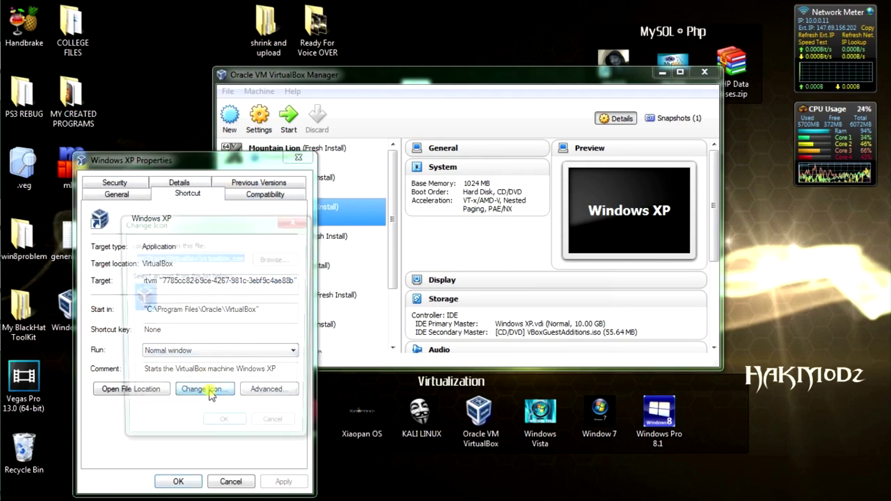
click(282, 260)
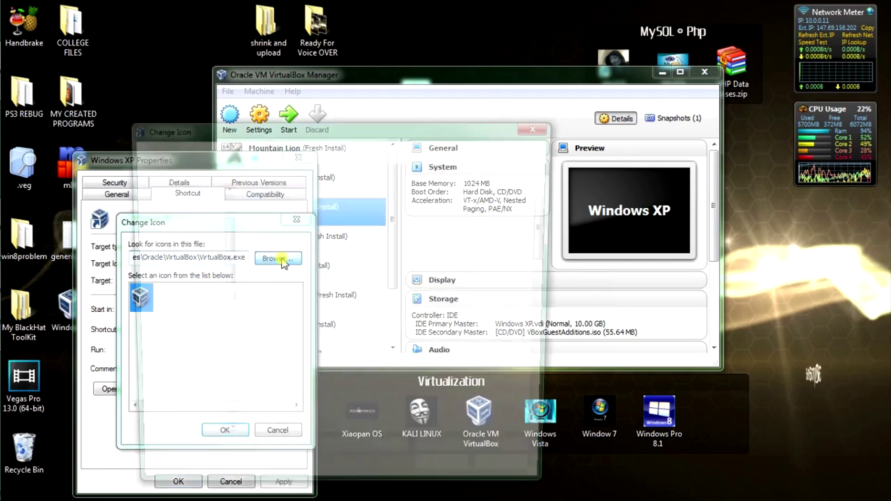
scroll(485, 329, down, 5)
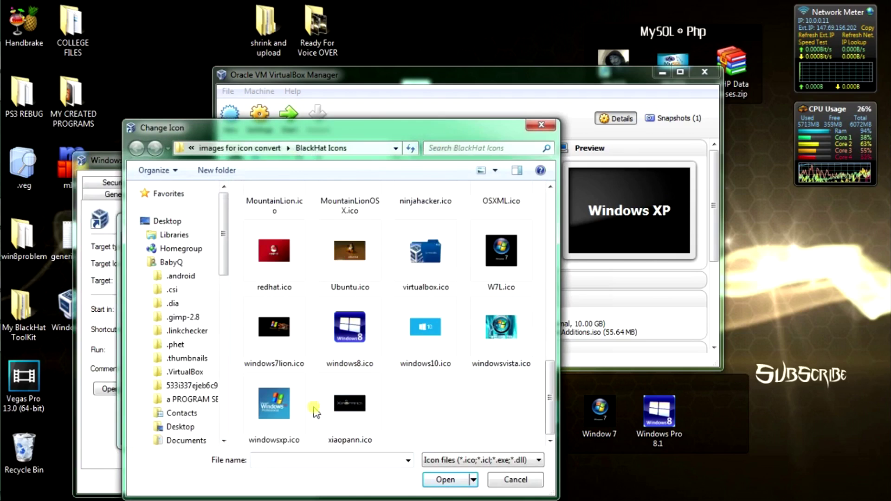
click(274, 404)
click(434, 478)
click(225, 430)
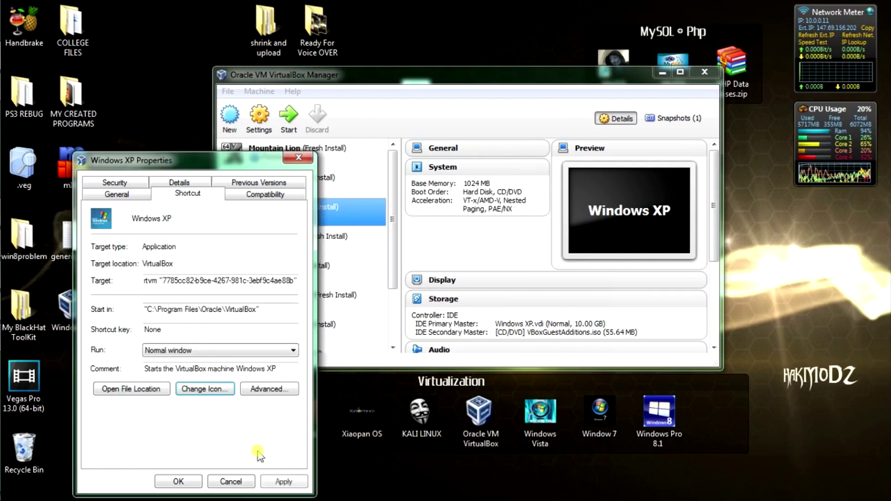
click(285, 482)
click(190, 485)
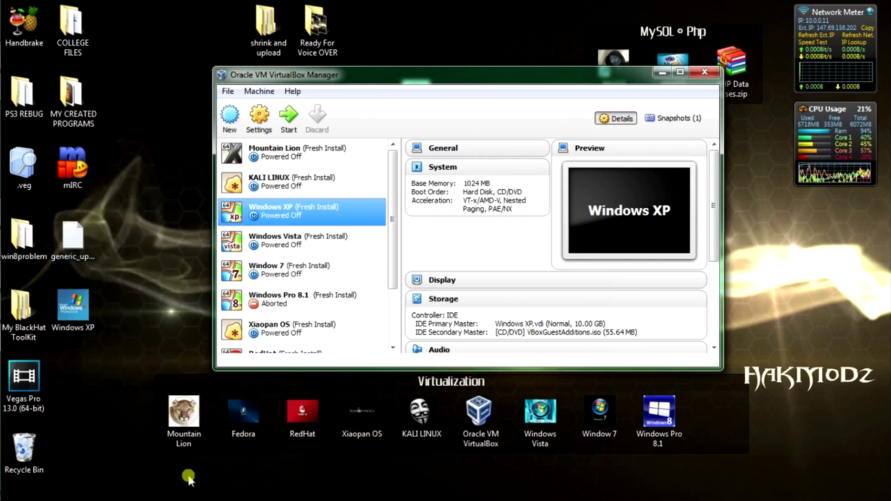
Step: Move the Windows XP shortcut into the Virtualization group between Oracle VM VirtualBox and Windows Vista, and hide the loose desktop icons
drag(74, 304, 522, 418)
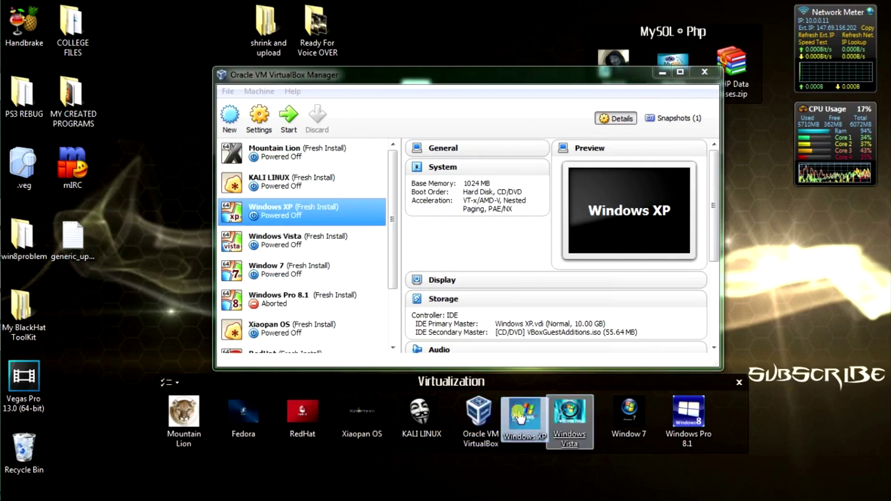
double_click(484, 483)
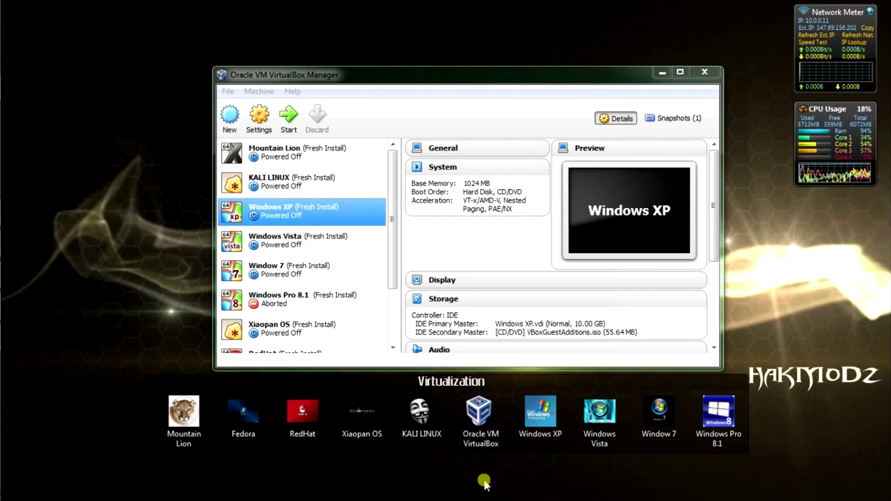
key(alt)
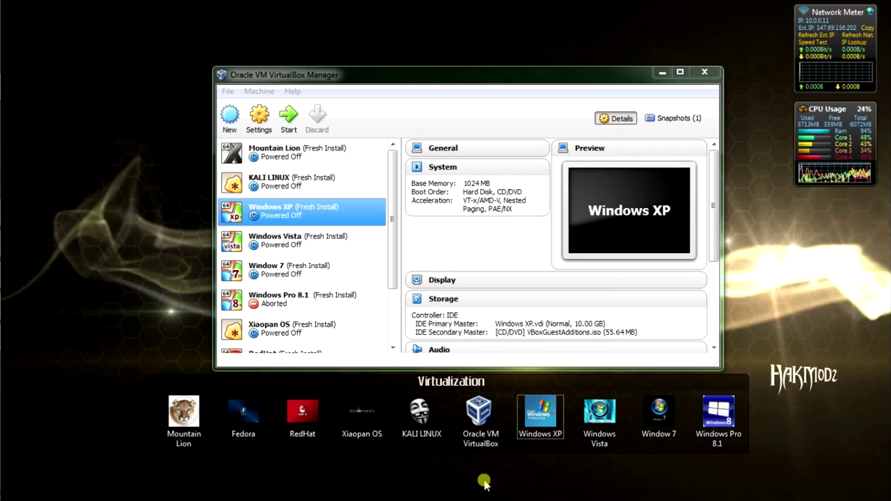